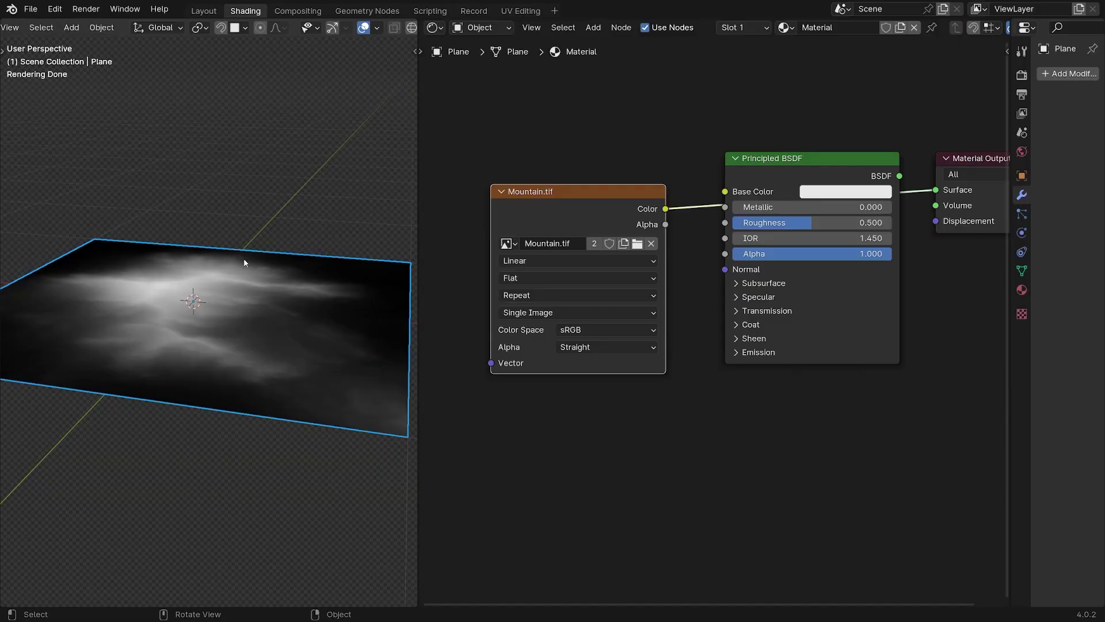
# Add a Displace modifier to the plane and set its midlevel to 0
pyautogui.press('KP_7')
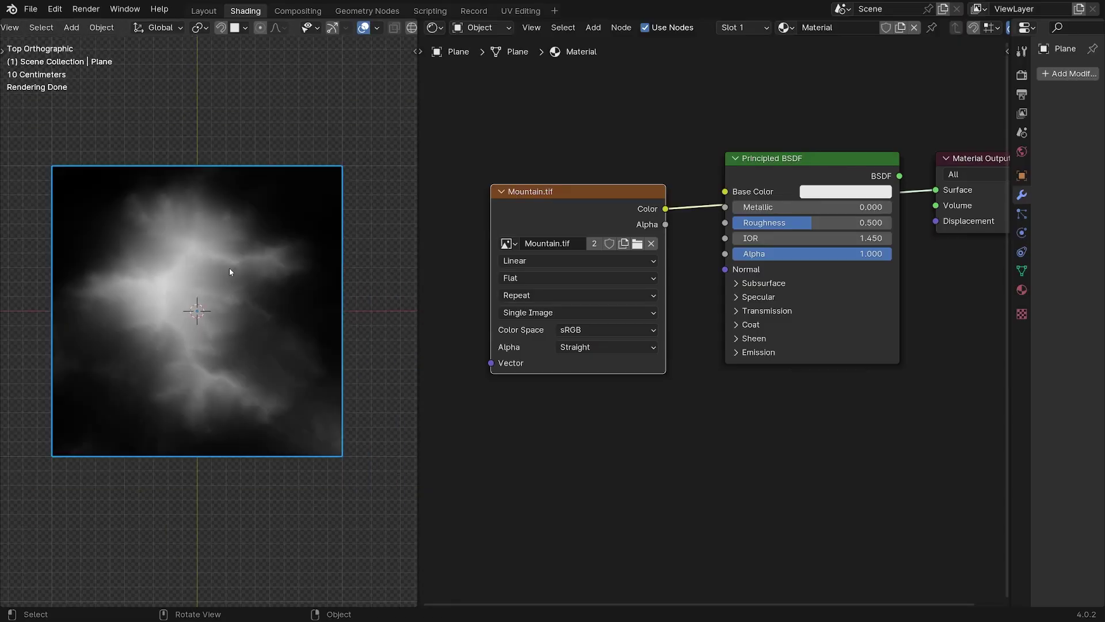
pyautogui.moveTo(230, 272); pyautogui.dragTo(249, 198, button='middle')
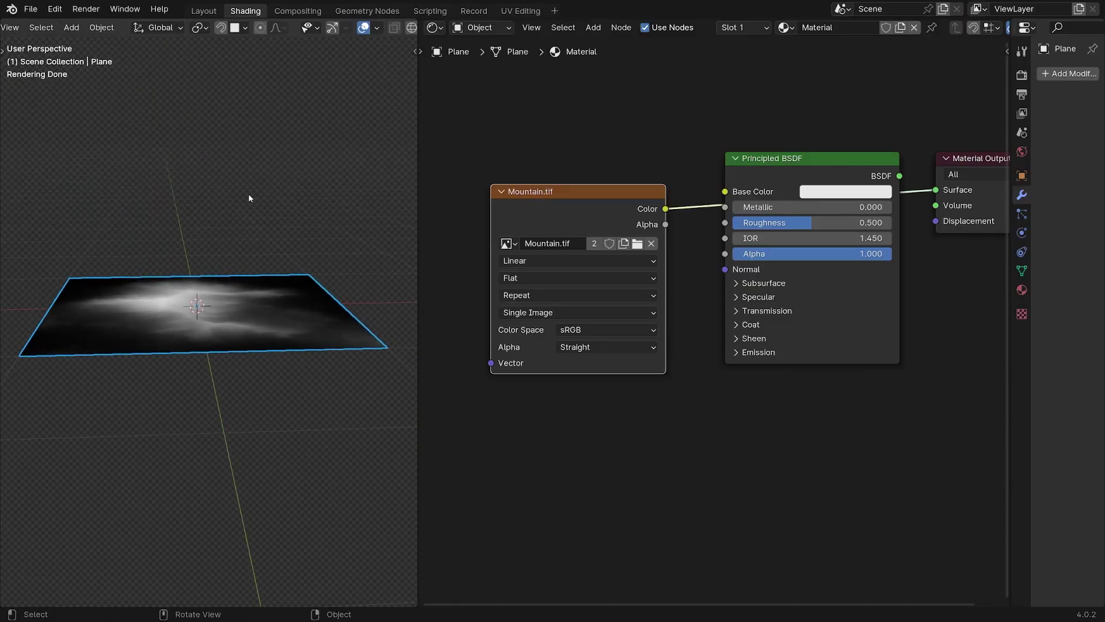
pyautogui.moveTo(1011, 221); pyautogui.dragTo(818, 220)
pyautogui.click(922, 86)
pyautogui.click(908, 75)
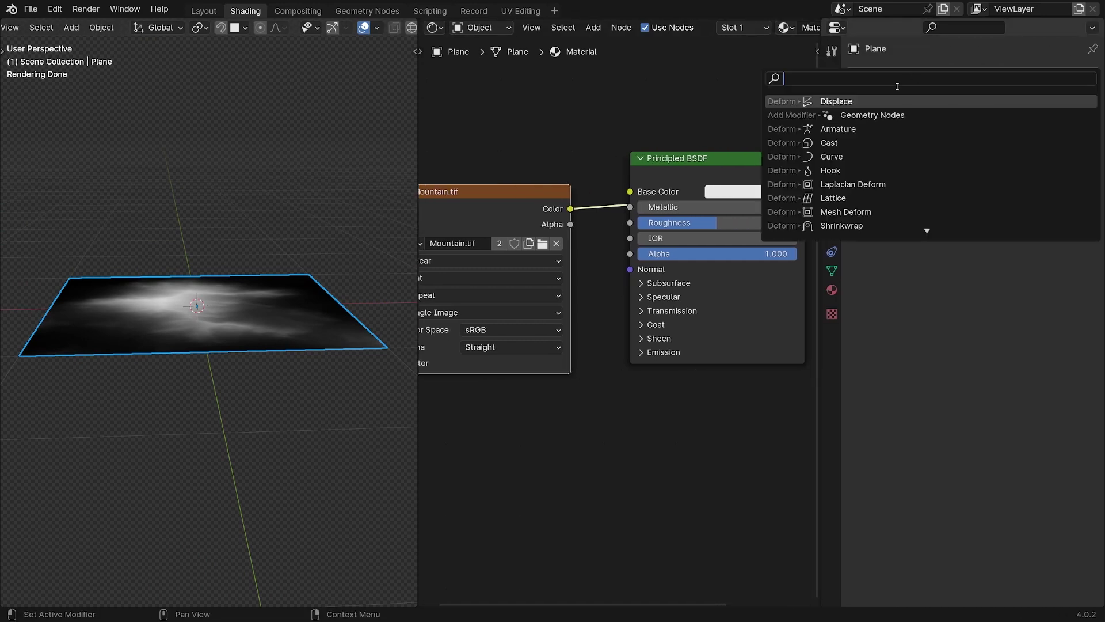
pyautogui.click(836, 101)
pyautogui.moveTo(1013, 199); pyautogui.dragTo(1047, 198)
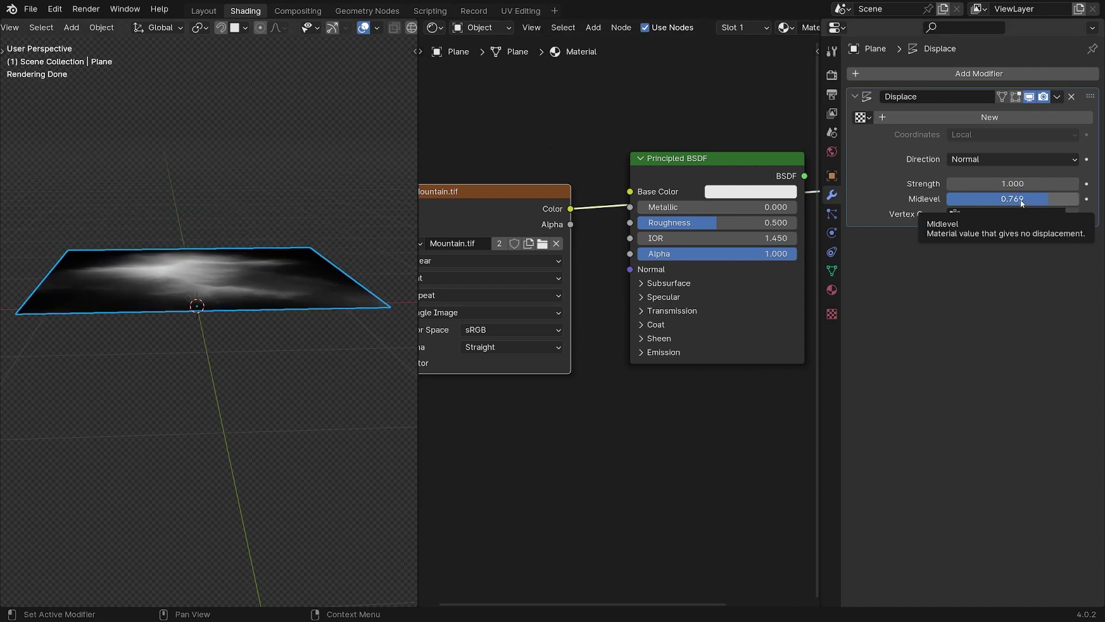
pyautogui.press('Return')
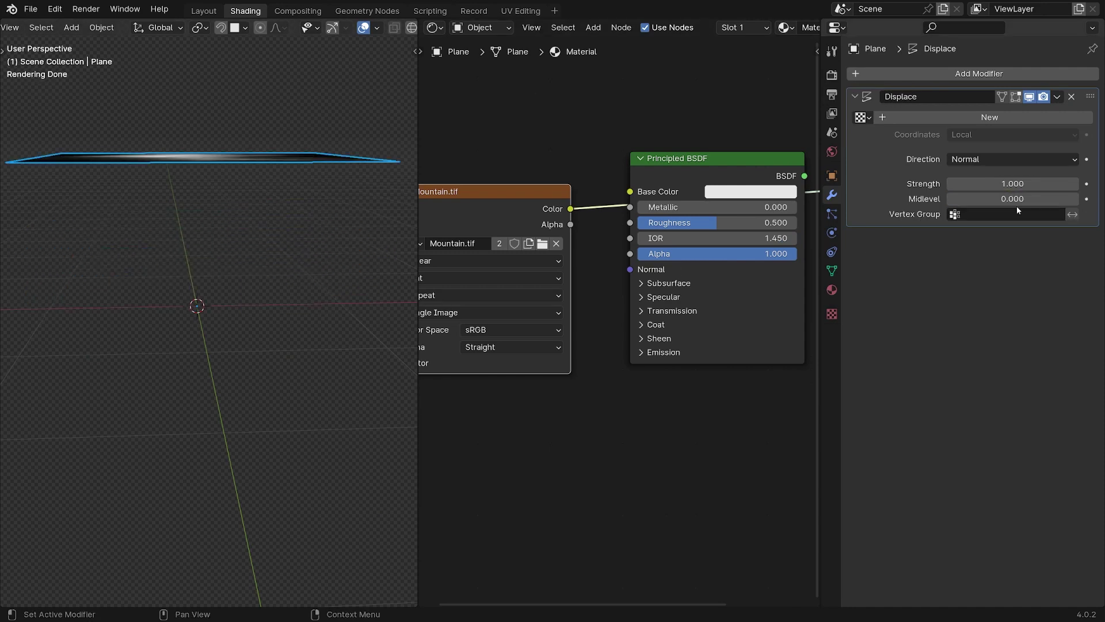
# Create a new texture for the Displace modifier and load a height-map image from the HeightMap folder into it
pyautogui.click(919, 118)
pyautogui.click(1086, 116)
pyautogui.click(1023, 316)
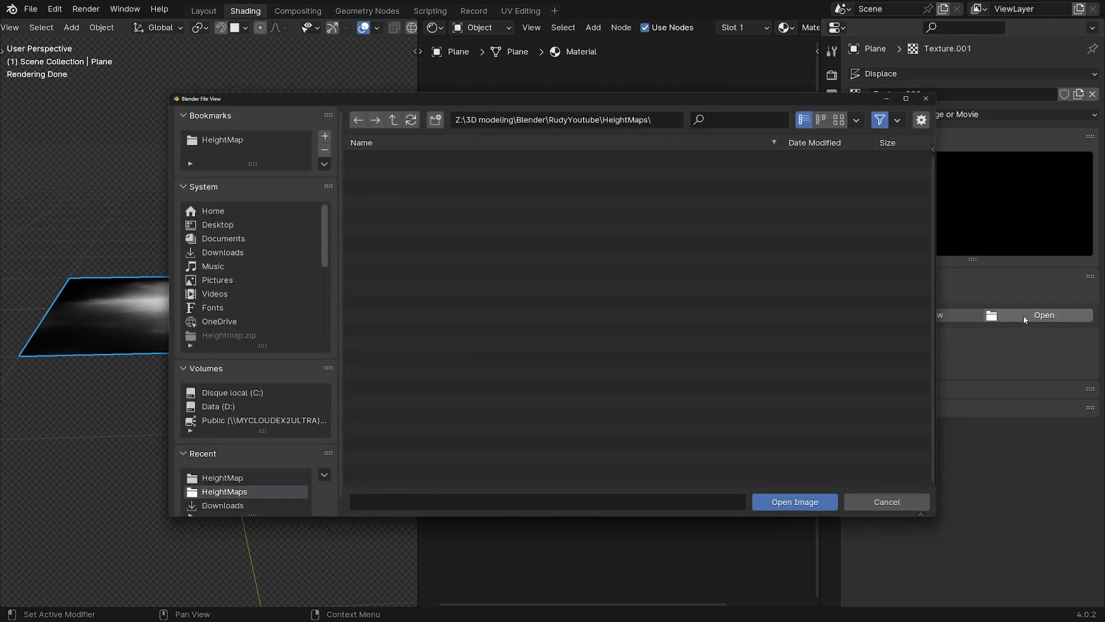
pyautogui.click(223, 140)
pyautogui.click(391, 160)
pyautogui.click(807, 498)
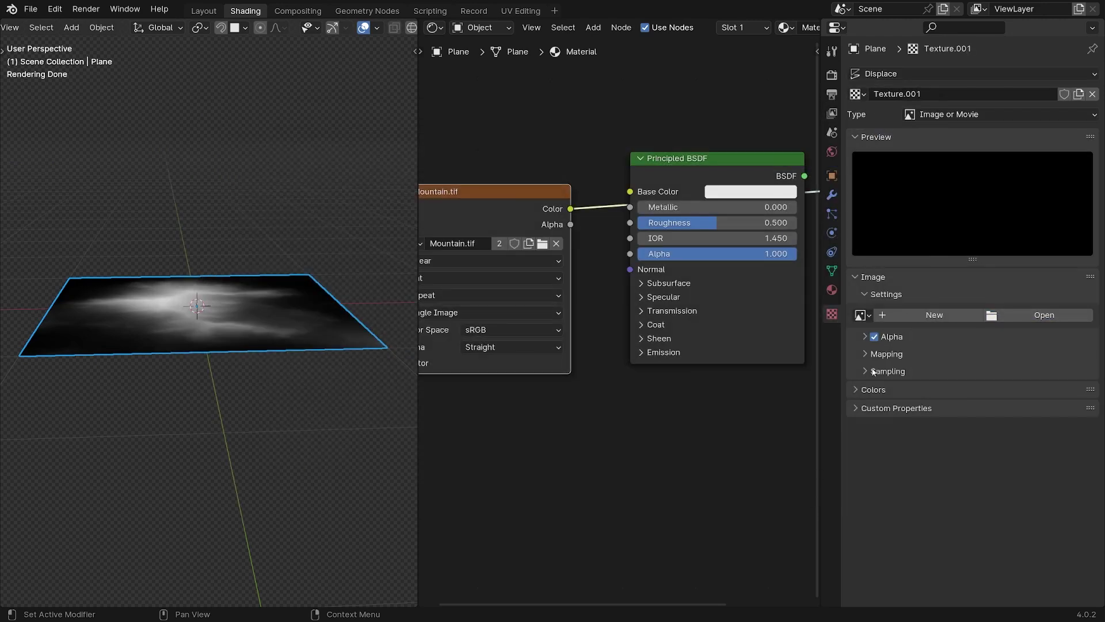
# Set the Displace modifier's strength to 0.7
pyautogui.click(832, 195)
pyautogui.moveTo(281, 333); pyautogui.dragTo(133, 364, button='middle')
pyautogui.moveTo(1028, 183)
pyautogui.mouseDown()
pyautogui.moveTo(978, 183)
pyautogui.moveTo(1065, 183)
pyautogui.moveTo(1028, 183)
pyautogui.mouseUp()
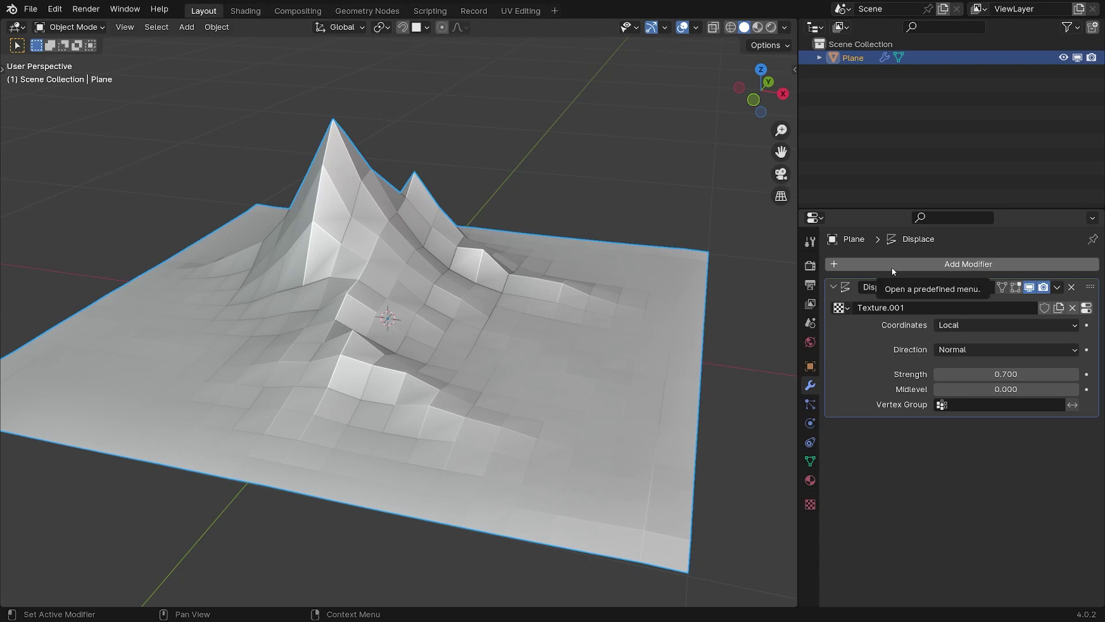
# Add a Subdivision modifier to the plane and place it above the Displace modifier in the stack
pyautogui.click(892, 267)
pyautogui.click(892, 267)
pyautogui.click(840, 293)
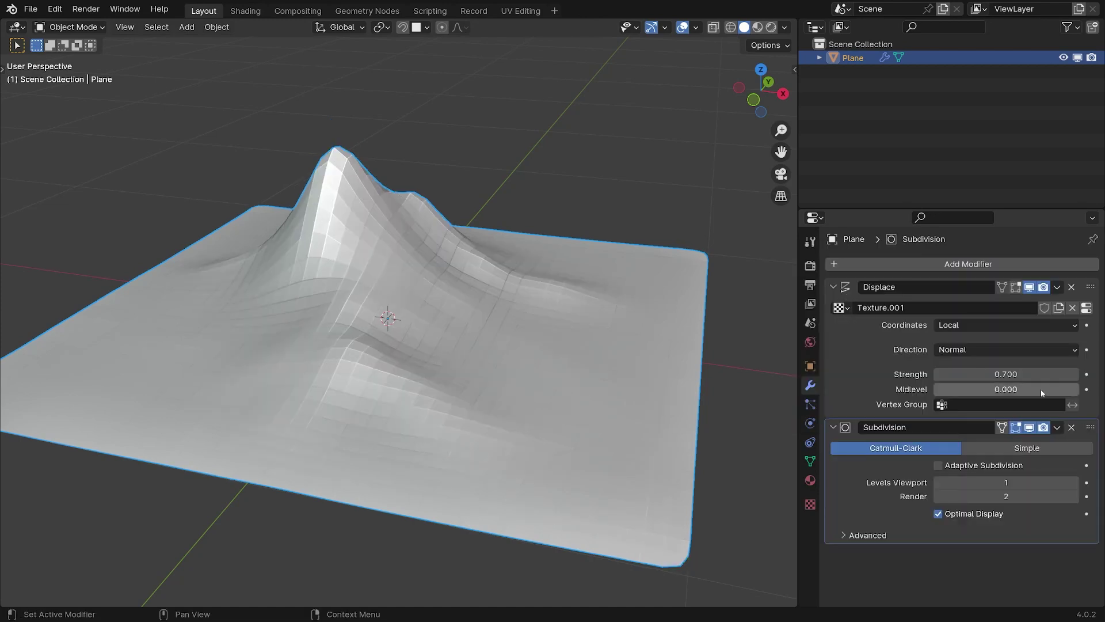
pyautogui.moveTo(1083, 431); pyautogui.dragTo(1085, 285)
# Raise the Subdivision modifier's viewport levels to 4 and shade the terrain smooth
pyautogui.click(1074, 326)
pyautogui.click(1074, 325)
pyautogui.click(1074, 326)
pyautogui.rightClick(369, 256)
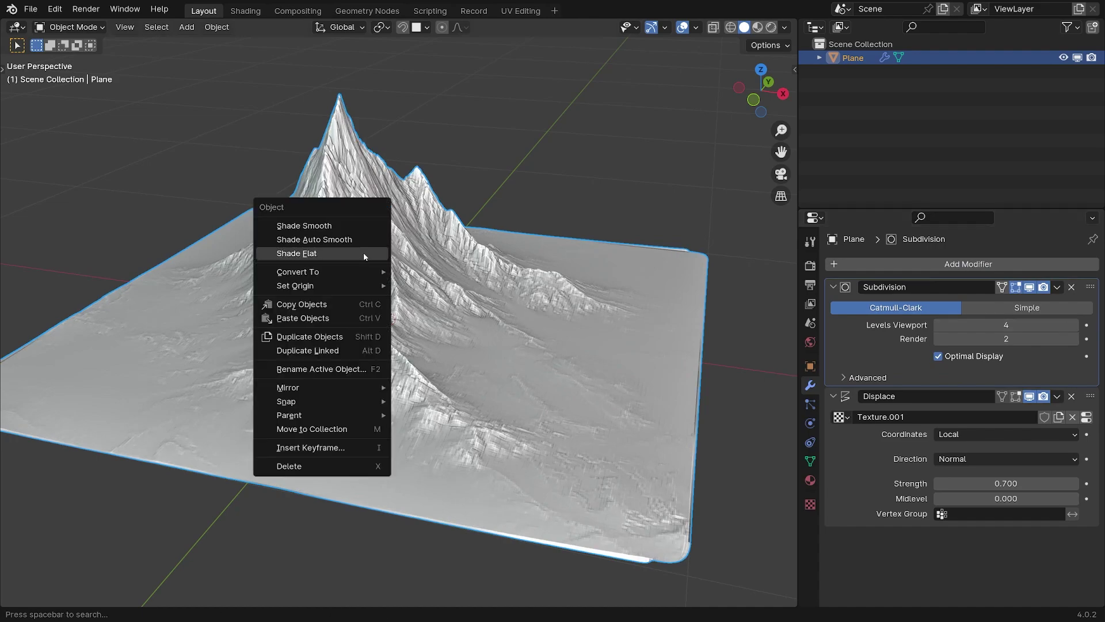
pyautogui.click(299, 226)
pyautogui.moveTo(311, 228); pyautogui.dragTo(300, 317, button='middle')
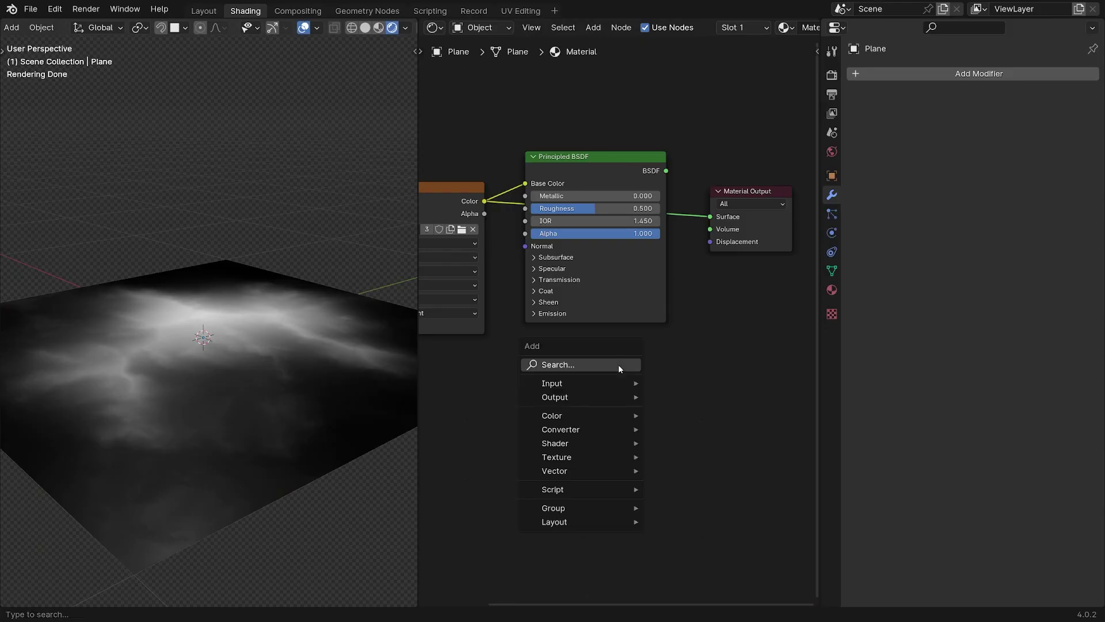
# Add a Displacement node to the plane's material and connect it to the Material Output's Displacement input
pyautogui.click(618, 365)
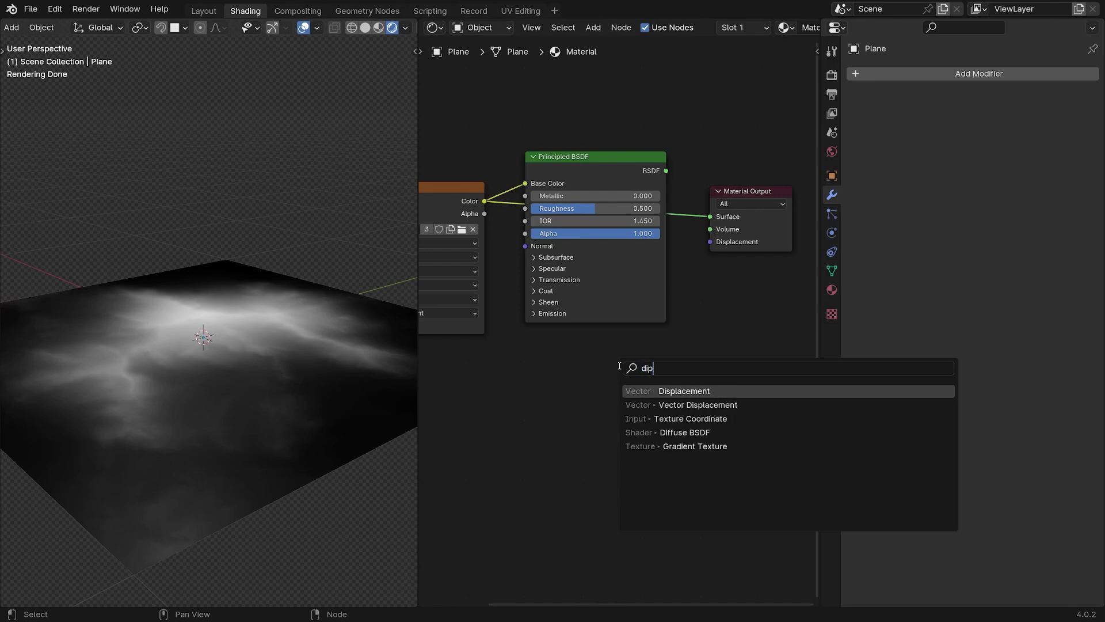
pyautogui.click(662, 390)
pyautogui.click(600, 356)
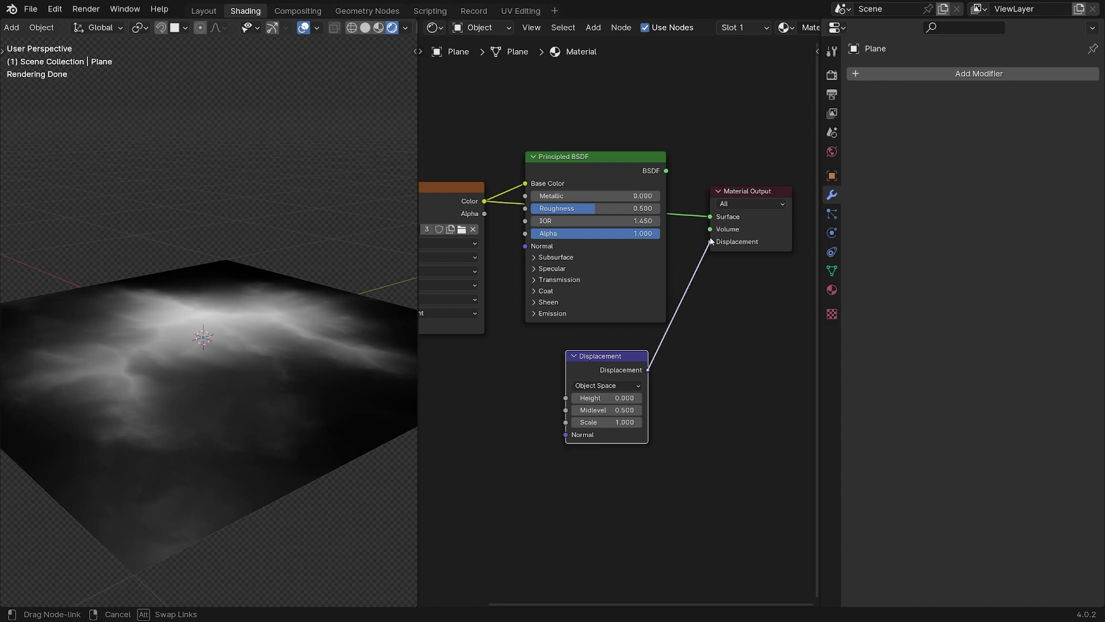
pyautogui.moveTo(711, 241); pyautogui.dragTo(710, 241)
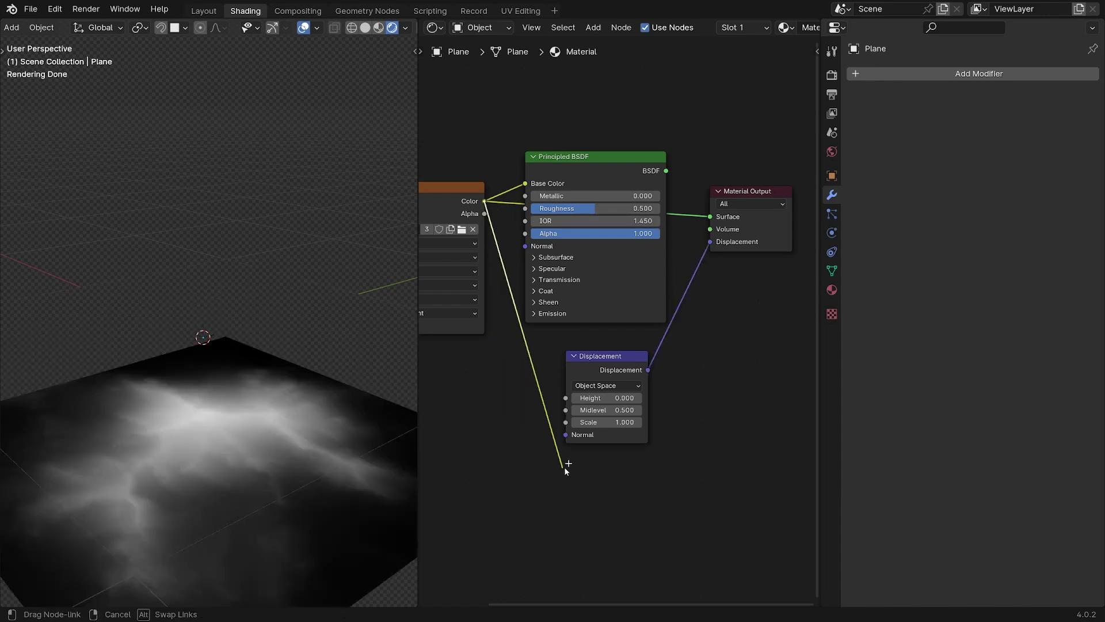
# Connect the height-map image's color to the Displacement node's height, and set its midlevel to 0 and scale to 0.54
pyautogui.moveTo(574, 401); pyautogui.dragTo(574, 401)
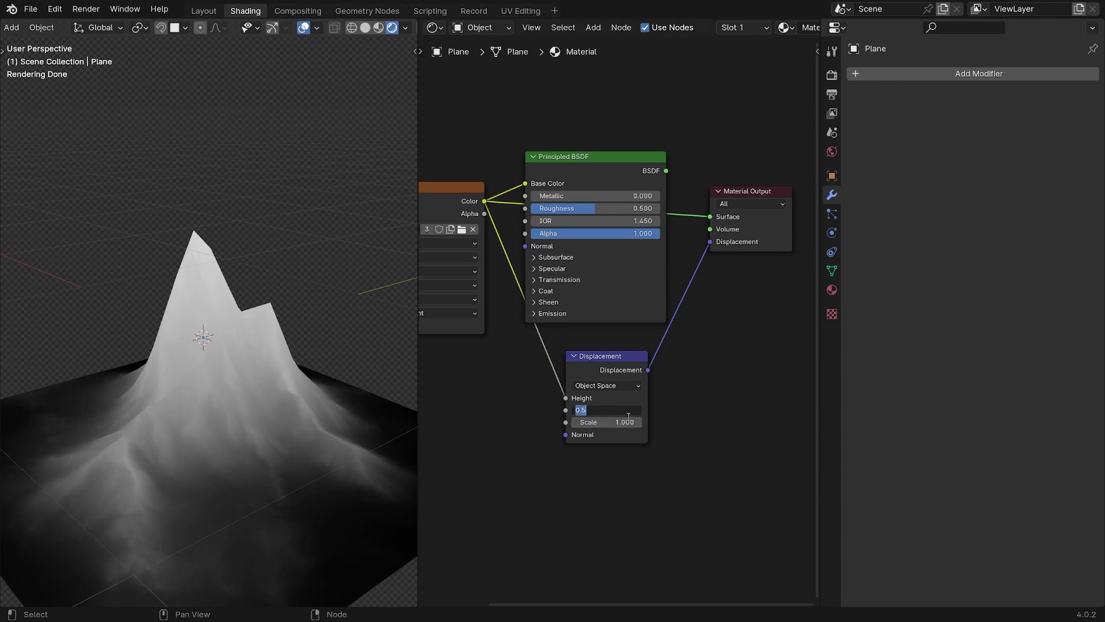
pyautogui.write('0')
pyautogui.press('Return')
pyautogui.keyDown('shift'); pyautogui.moveTo(626, 421); pyautogui.dragTo(602, 421); pyautogui.keyUp('shift')
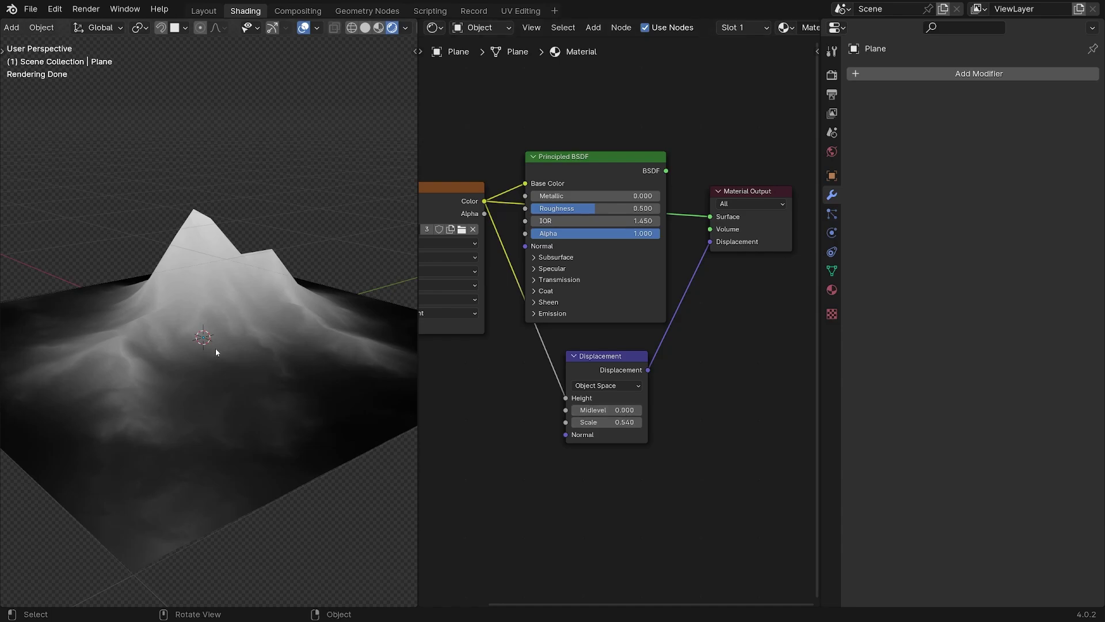
pyautogui.moveTo(215, 347); pyautogui.dragTo(181, 354, button='middle')
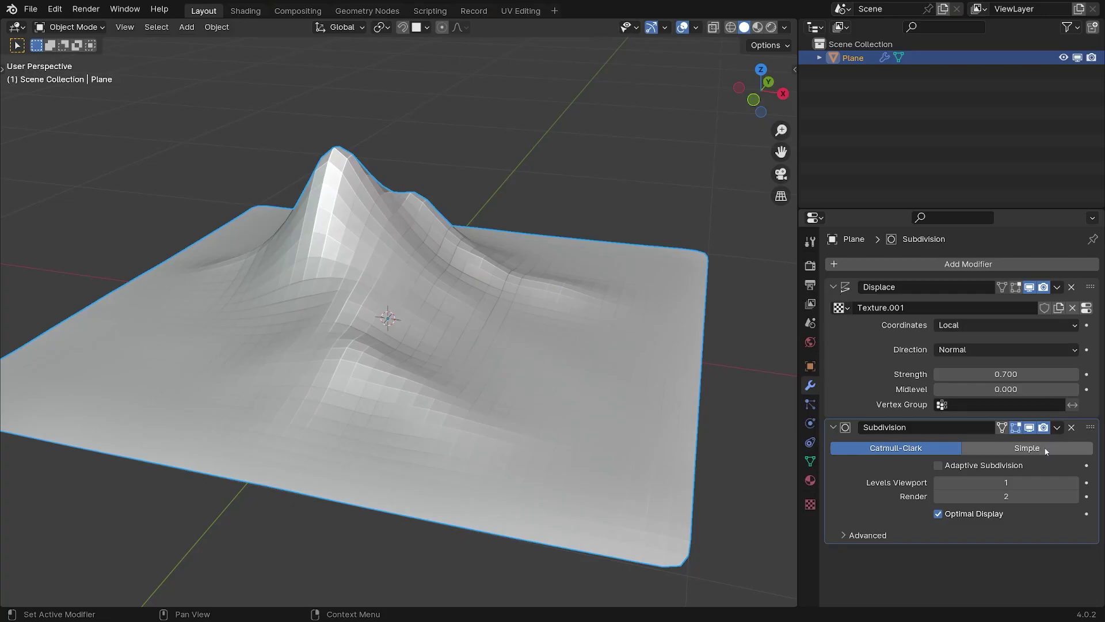
# Move the Subdivision modifier above the Displace modifier and set its viewport levels to 4
pyautogui.moveTo(1090, 426); pyautogui.dragTo(1089, 288)
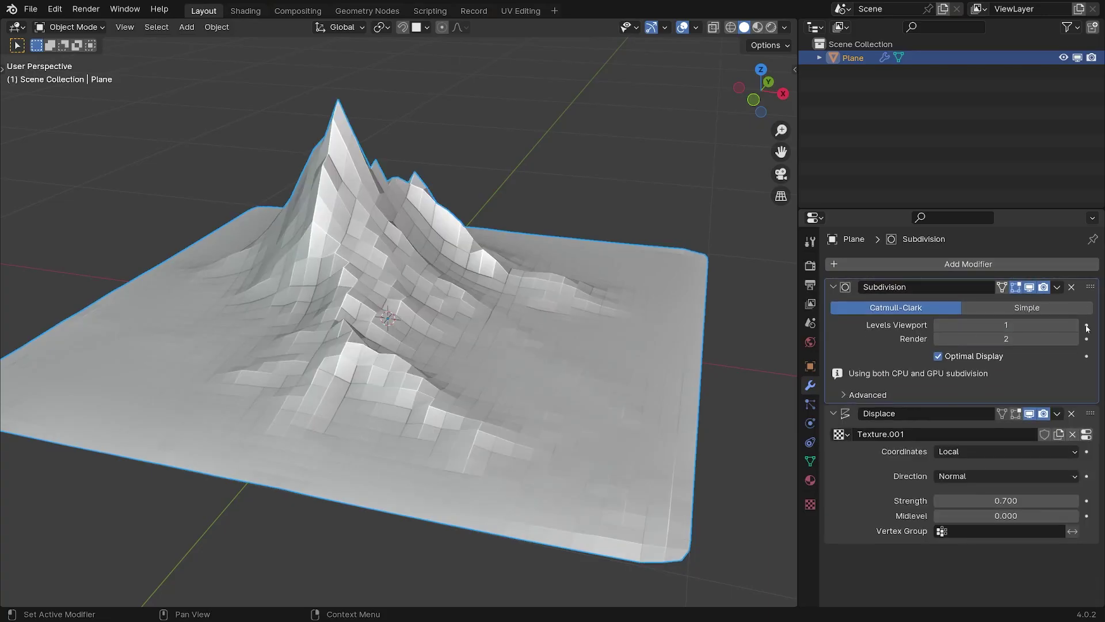
pyautogui.click(1075, 325)
pyautogui.click(1076, 325)
pyautogui.click(1075, 326)
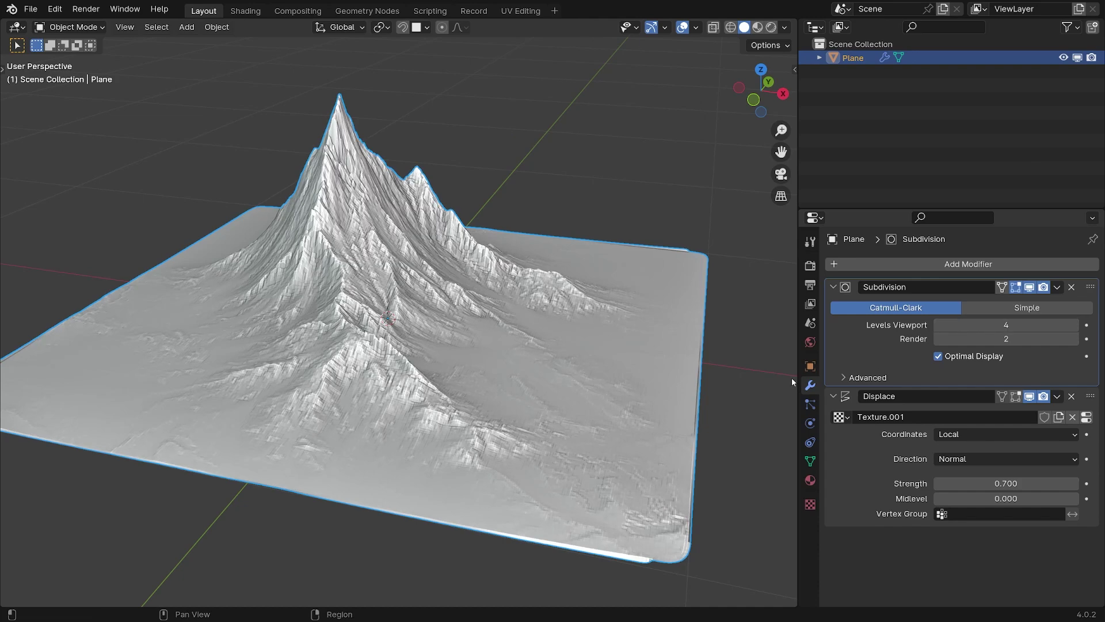
# Apply smooth shading to the displaced mountain plane
pyautogui.rightClick(365, 256)
pyautogui.click(310, 228)
pyautogui.moveTo(310, 227); pyautogui.dragTo(155, 329, button='middle')
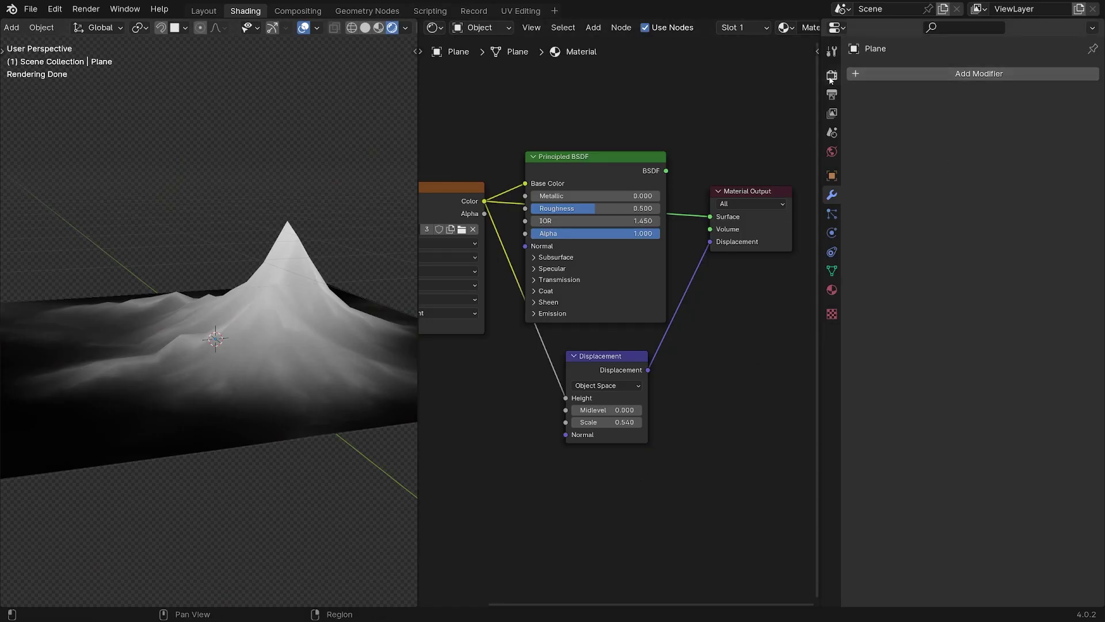
# Set the render engine to Cycles with the Experimental feature set, and expand the render Subdivision settings
pyautogui.click(831, 76)
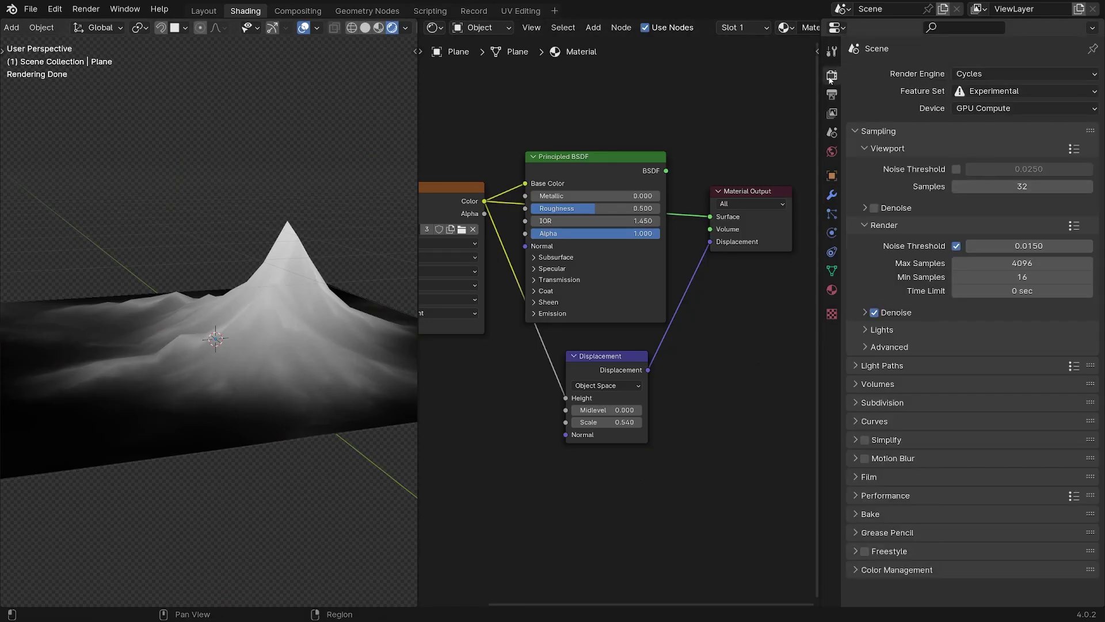
pyautogui.click(997, 74)
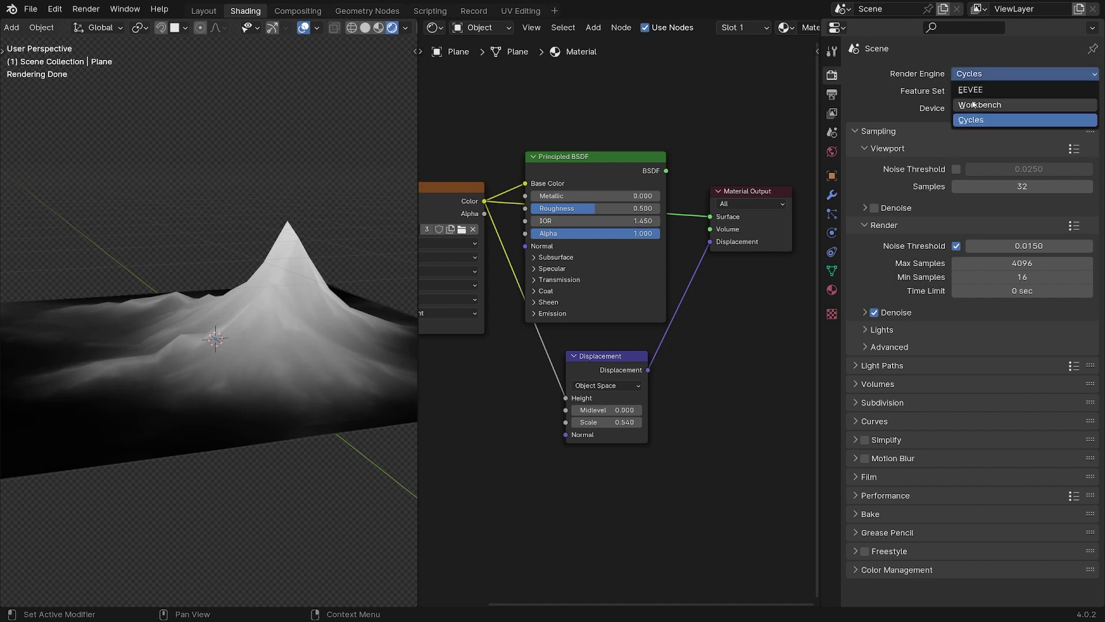
pyautogui.click(978, 120)
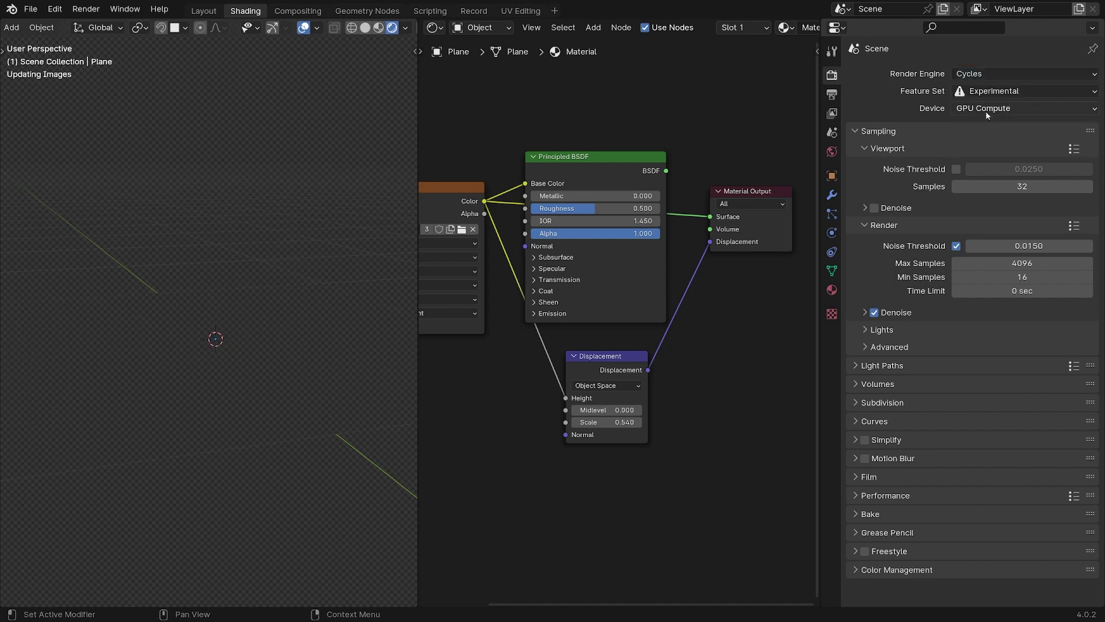
pyautogui.click(1001, 92)
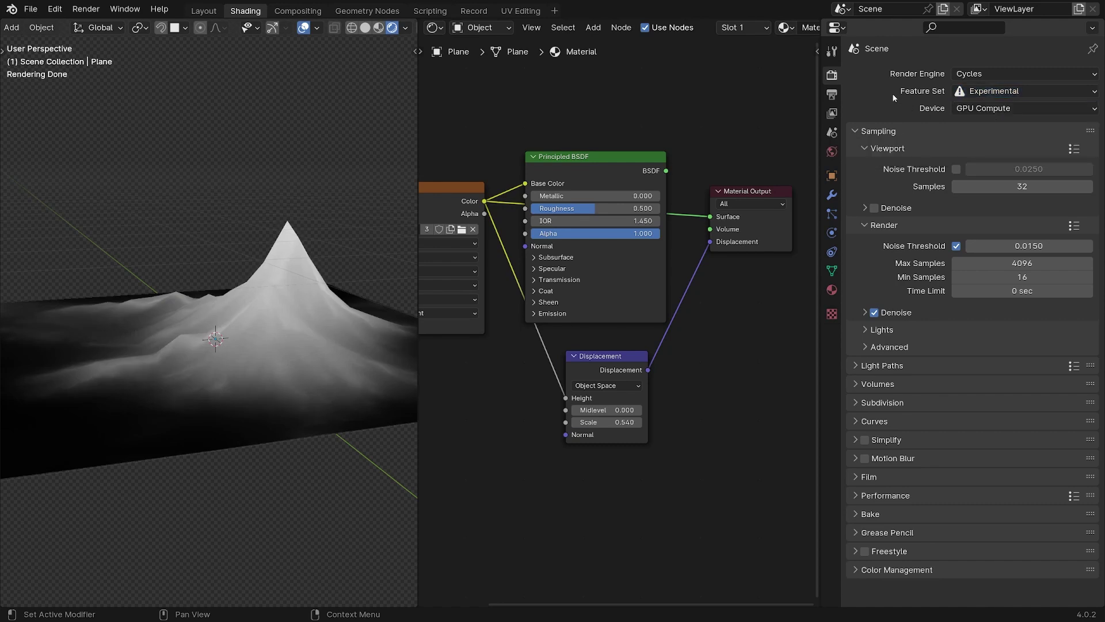
pyautogui.click(856, 403)
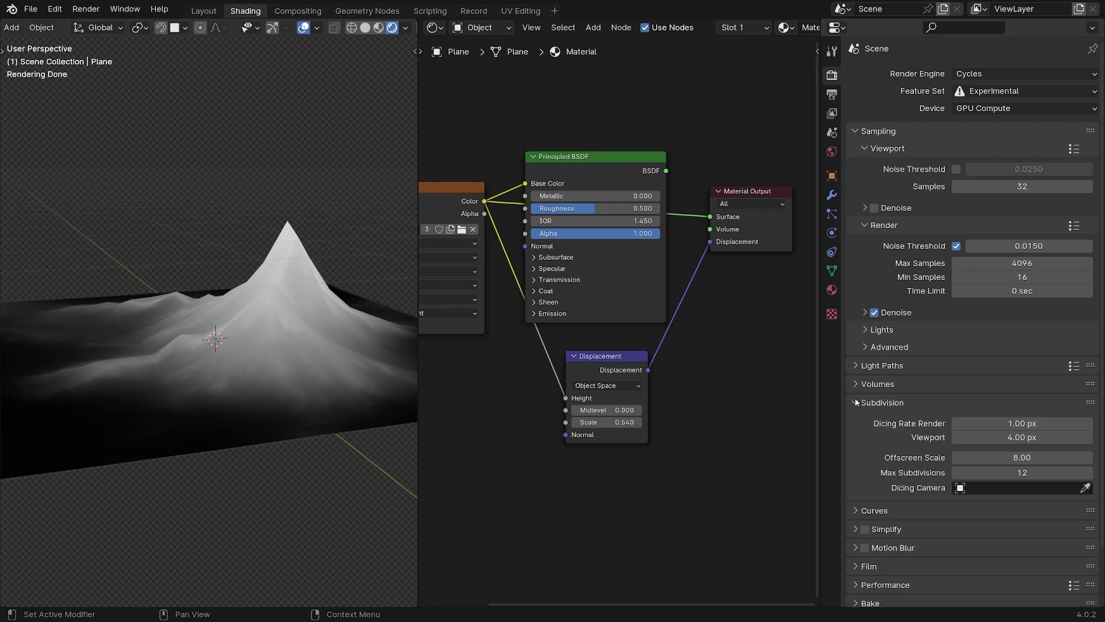
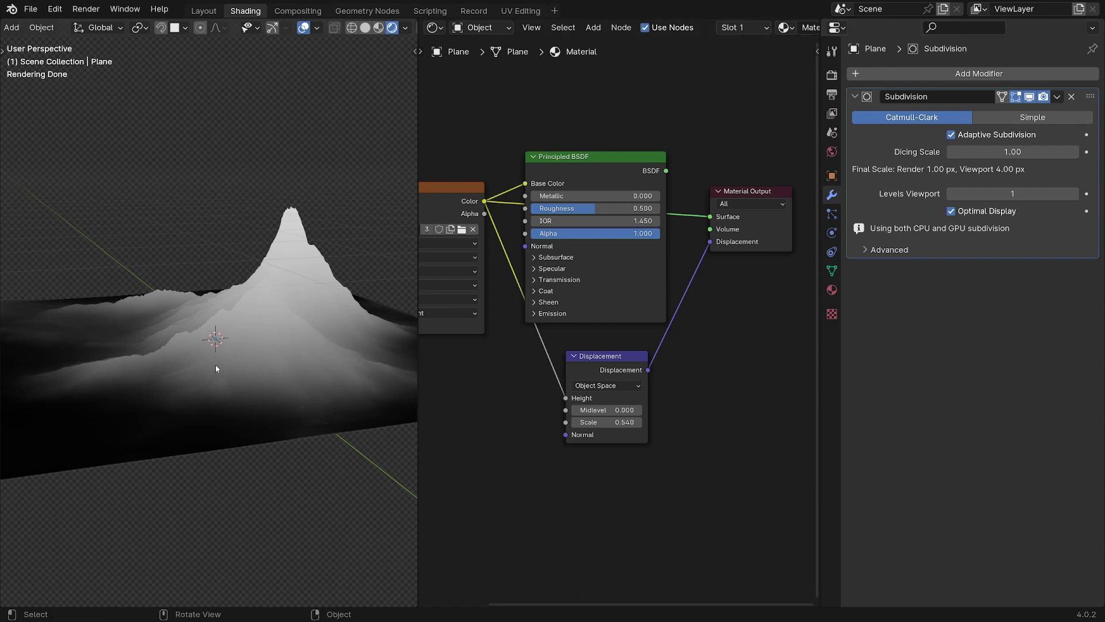
# Connect the Principled BSDF to the Material Output's surface and lower the Displacement node's scale
pyautogui.moveTo(217, 368); pyautogui.dragTo(292, 381, button='middle')
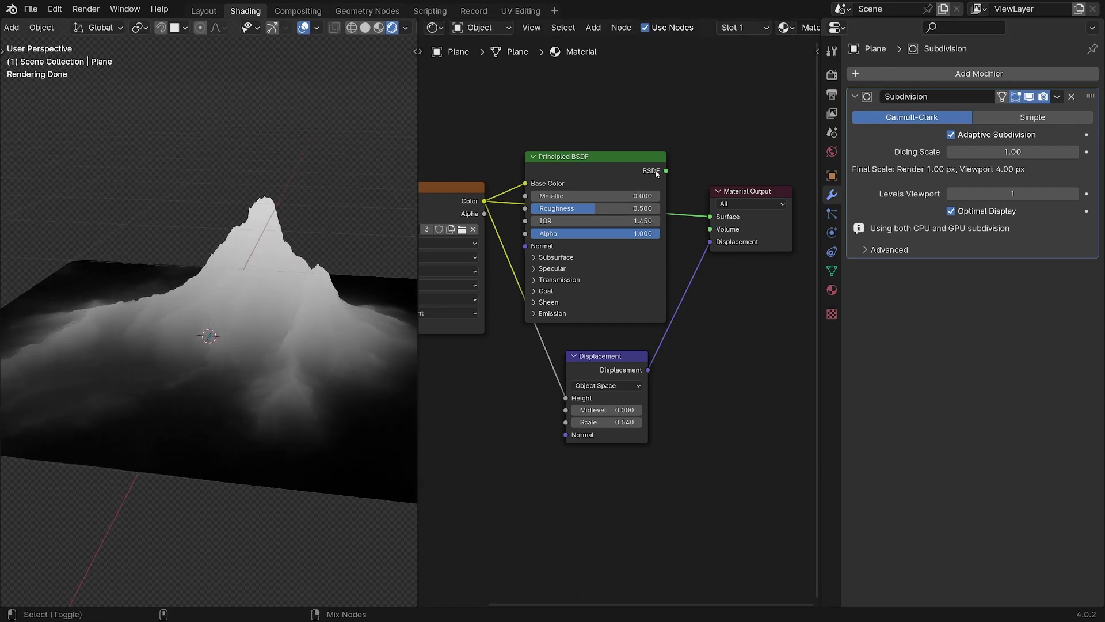
pyautogui.keyDown('ctrl'); pyautogui.keyDown('shift'); pyautogui.click(642, 171); pyautogui.keyUp('shift'); pyautogui.keyUp('ctrl')
pyautogui.moveTo(235, 379); pyautogui.dragTo(334, 424, button='middle')
pyautogui.scroll(5, 266, 410)
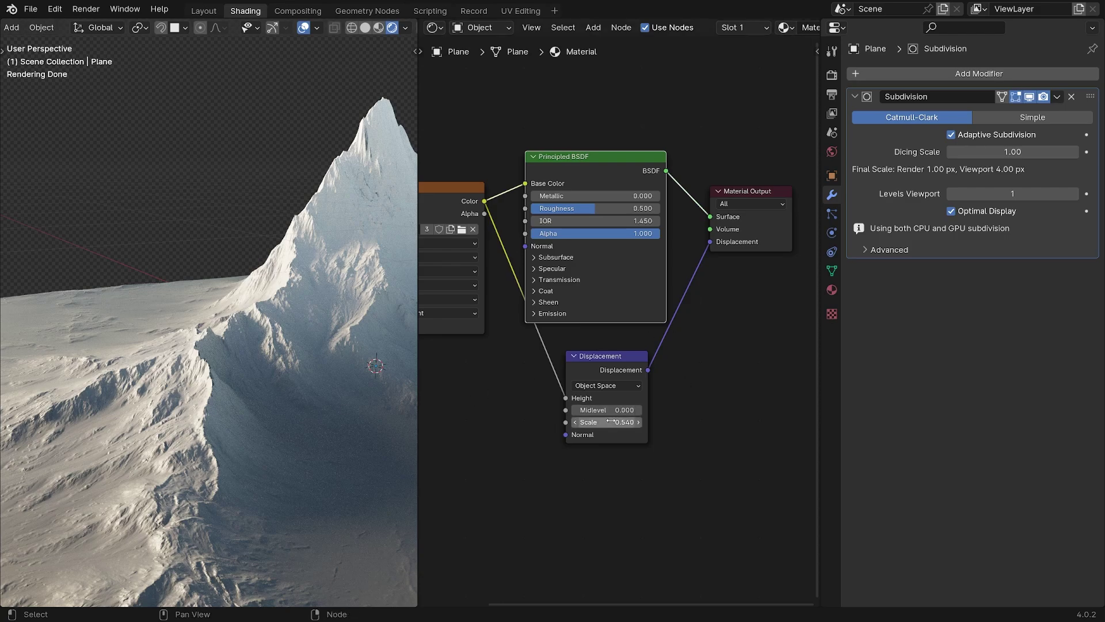
pyautogui.moveTo(607, 422); pyautogui.dragTo(582, 422)
pyautogui.moveTo(255, 420); pyautogui.dragTo(356, 430, button='middle')
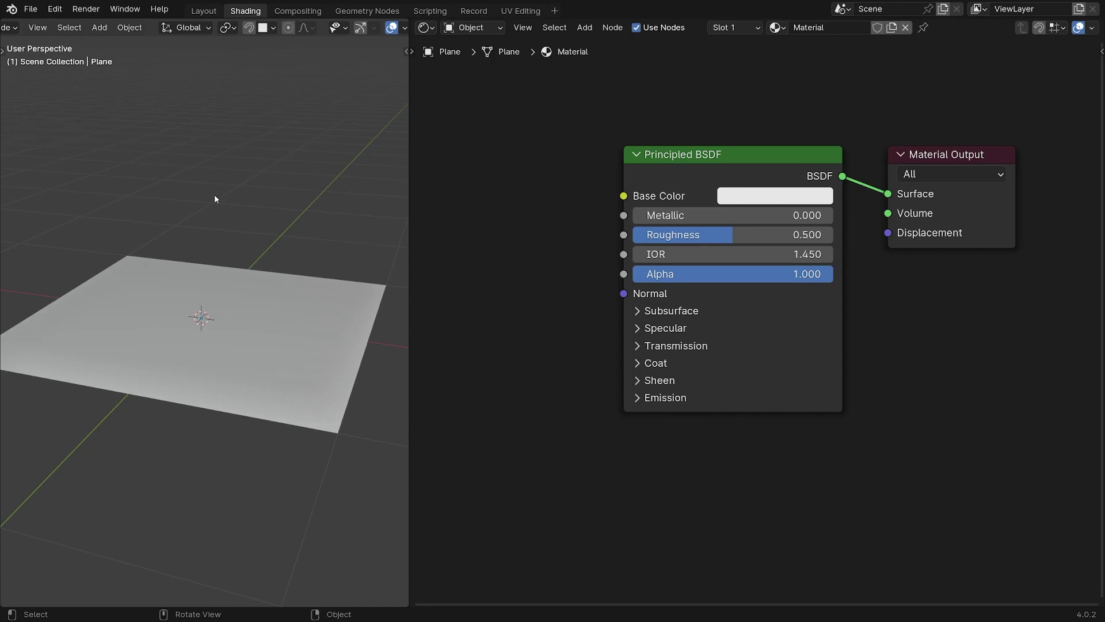
# Switch the viewport to Rendered shading and add a Fluent two-layer setup feeding the Principled BSDF
pyautogui.press('z')
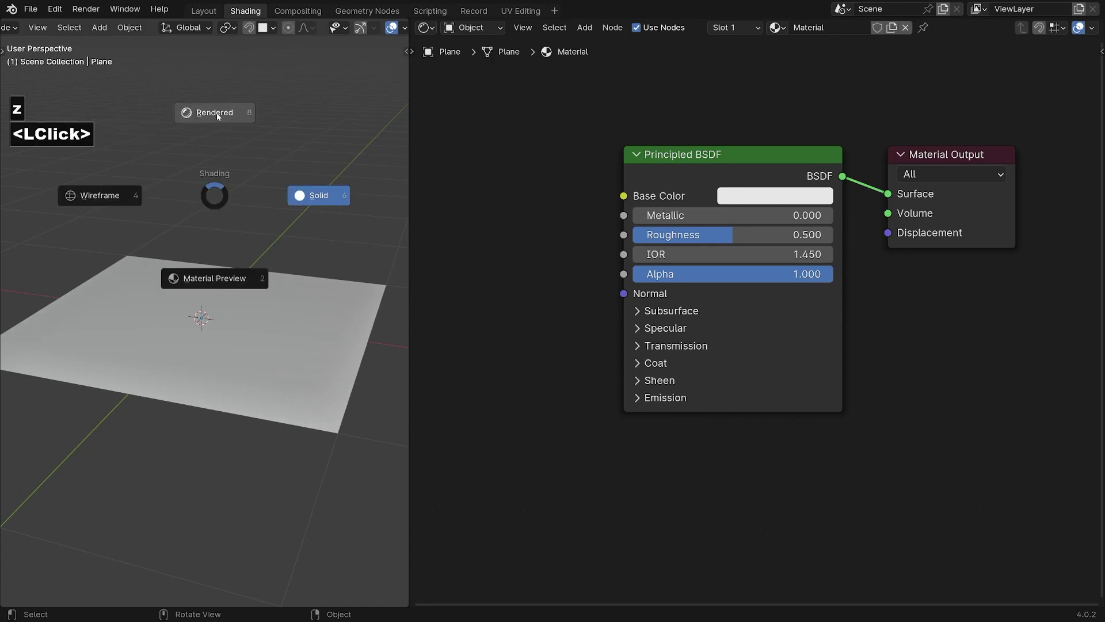
pyautogui.click(217, 114)
pyautogui.click(707, 167)
pyautogui.moveTo(494, 243); pyautogui.dragTo(693, 225, button='middle')
pyautogui.keyDown('ctrl'); pyautogui.moveTo(694, 225); pyautogui.dragTo(583, 263, button='middle'); pyautogui.keyUp('ctrl')
pyautogui.press('f')
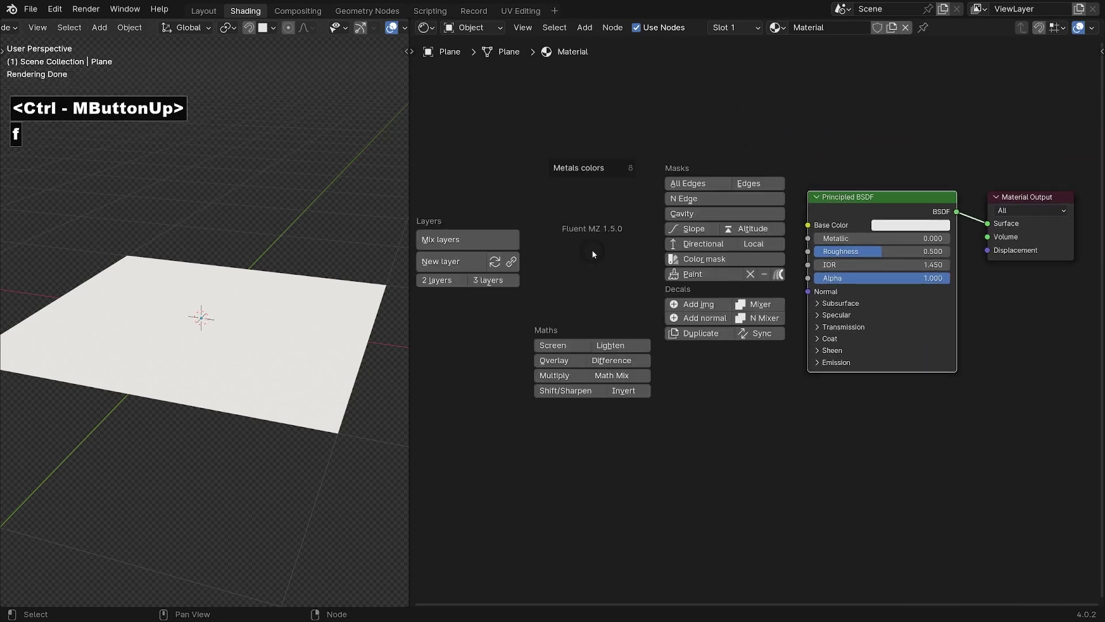
pyautogui.click(438, 280)
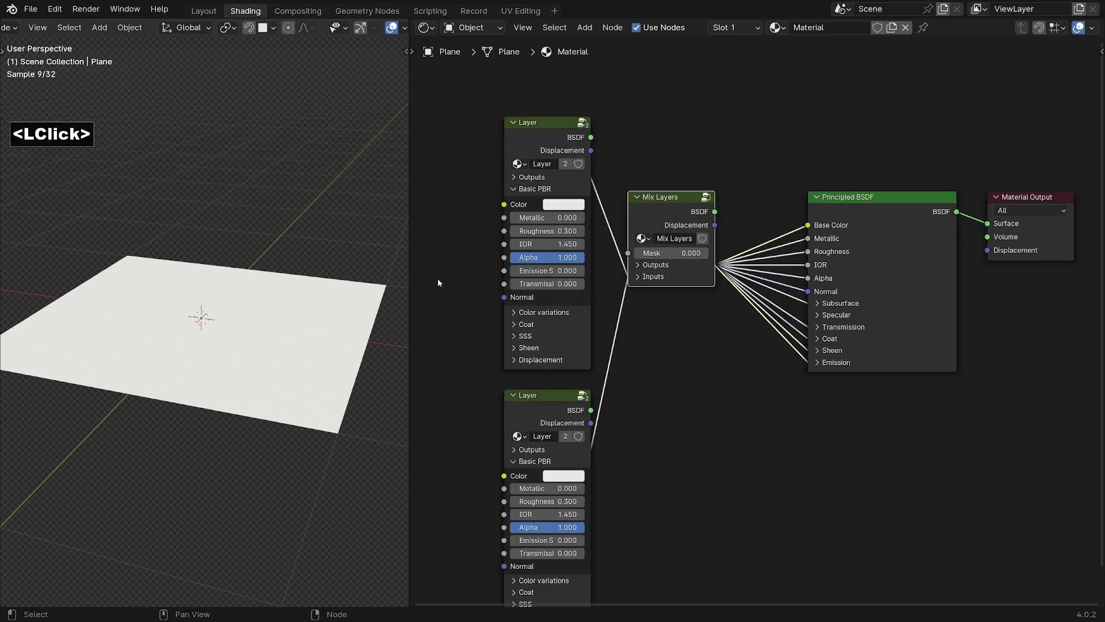
pyautogui.moveTo(698, 376); pyautogui.dragTo(801, 316, button='middle')
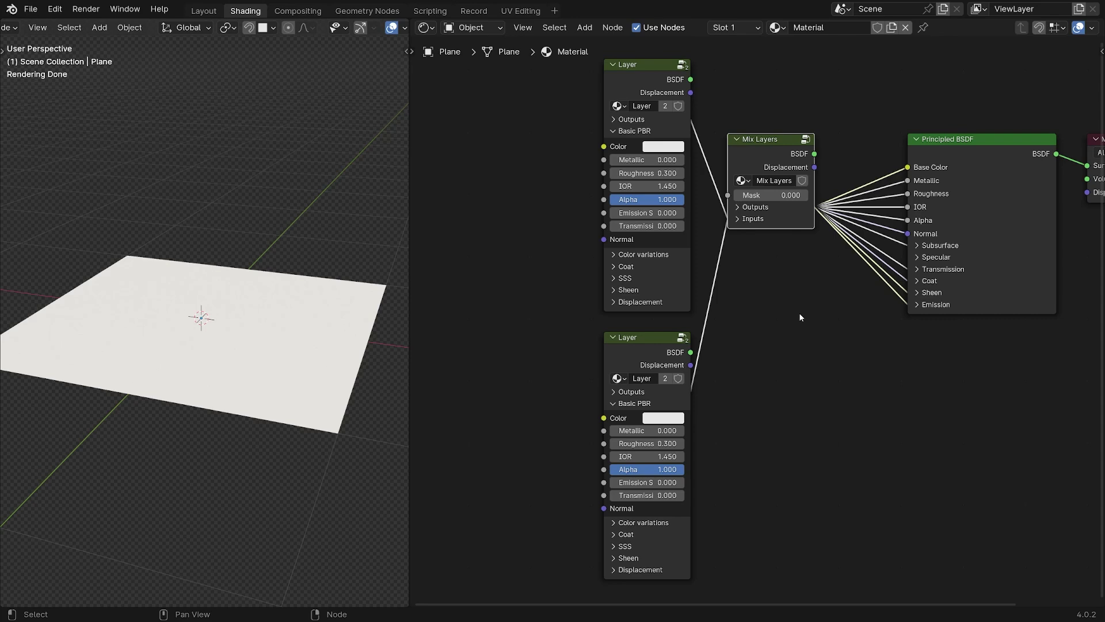
# Add the Sand Grains node from the Fluent library's Environment section and place it beside the upper Layer node
pyautogui.press('n')
pyautogui.click(1045, 88)
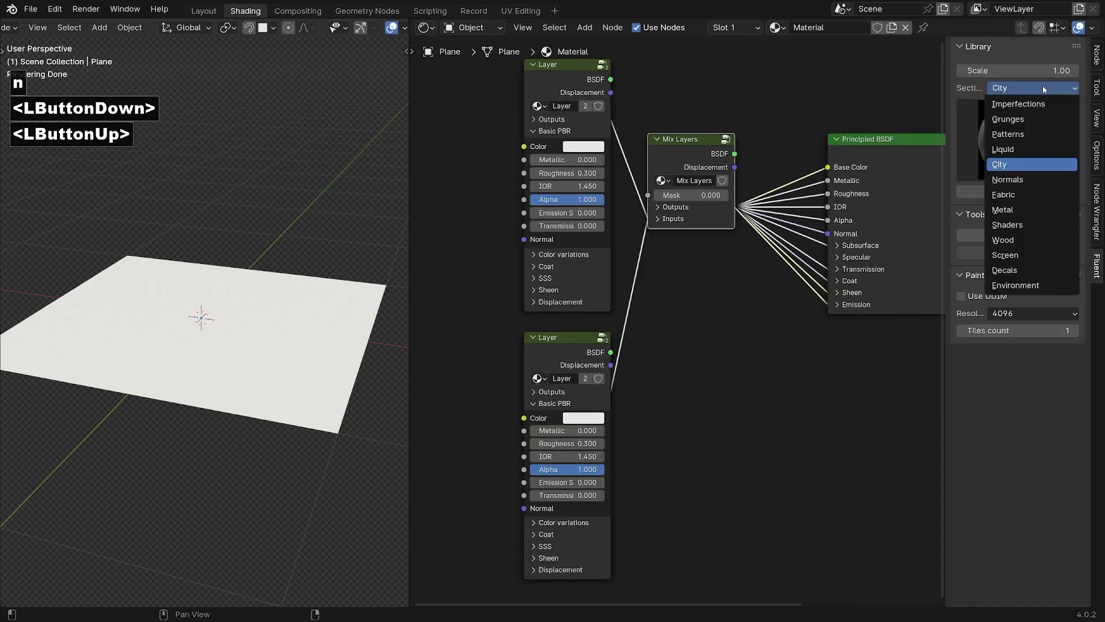
pyautogui.click(1020, 286)
pyautogui.click(1037, 139)
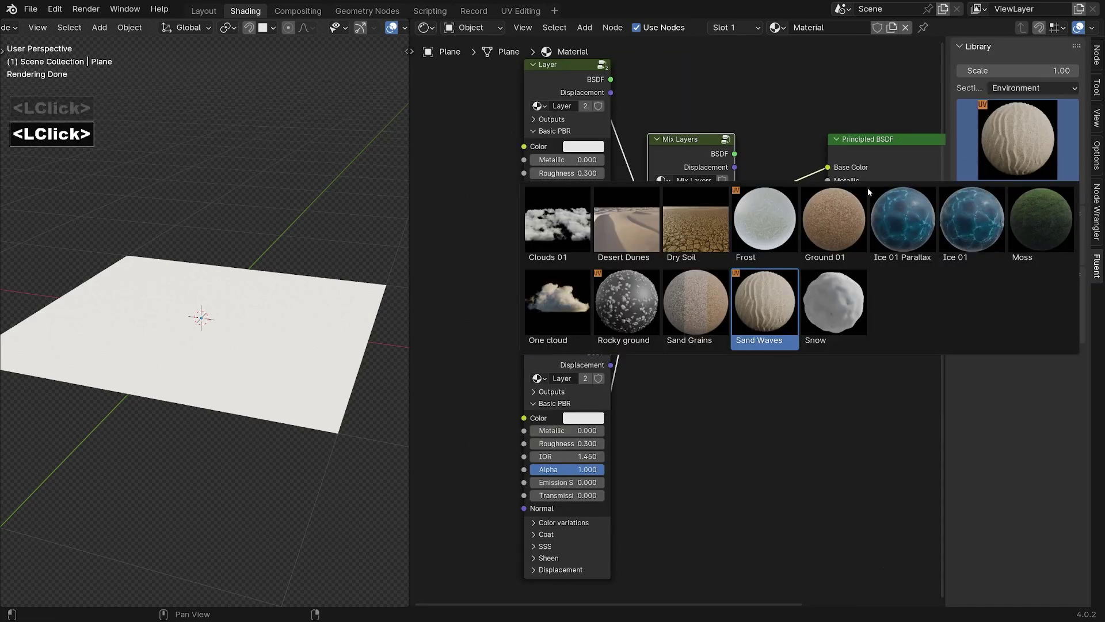
pyautogui.click(707, 312)
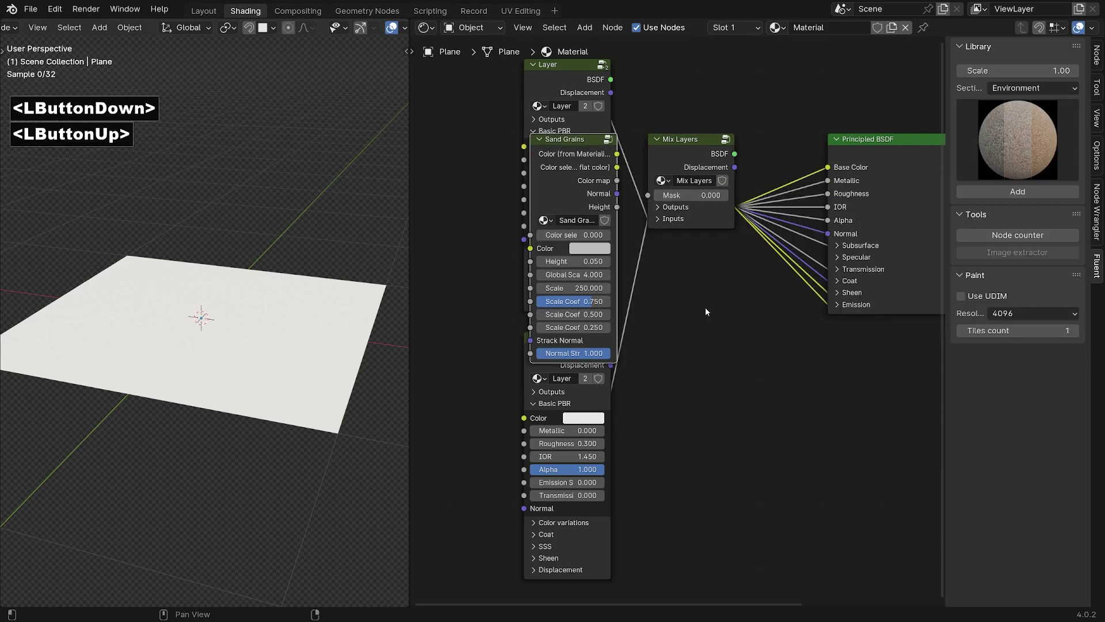
pyautogui.click(1018, 191)
pyautogui.click(518, 230)
pyautogui.moveTo(557, 230); pyautogui.dragTo(589, 174, button='middle')
# Connect the Sand Grains material color and normal to the upper Layer's Color and Normal inputs, and set its roughness to 0.8
pyautogui.moveTo(635, 156); pyautogui.dragTo(682, 136)
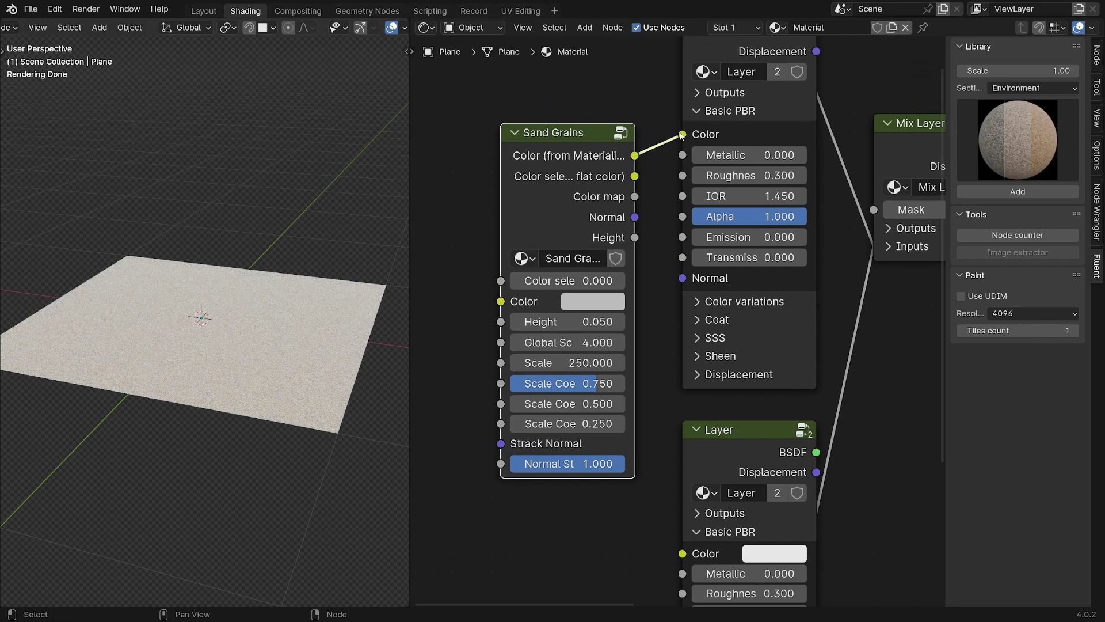
pyautogui.moveTo(634, 217); pyautogui.dragTo(682, 278)
pyautogui.click(748, 175)
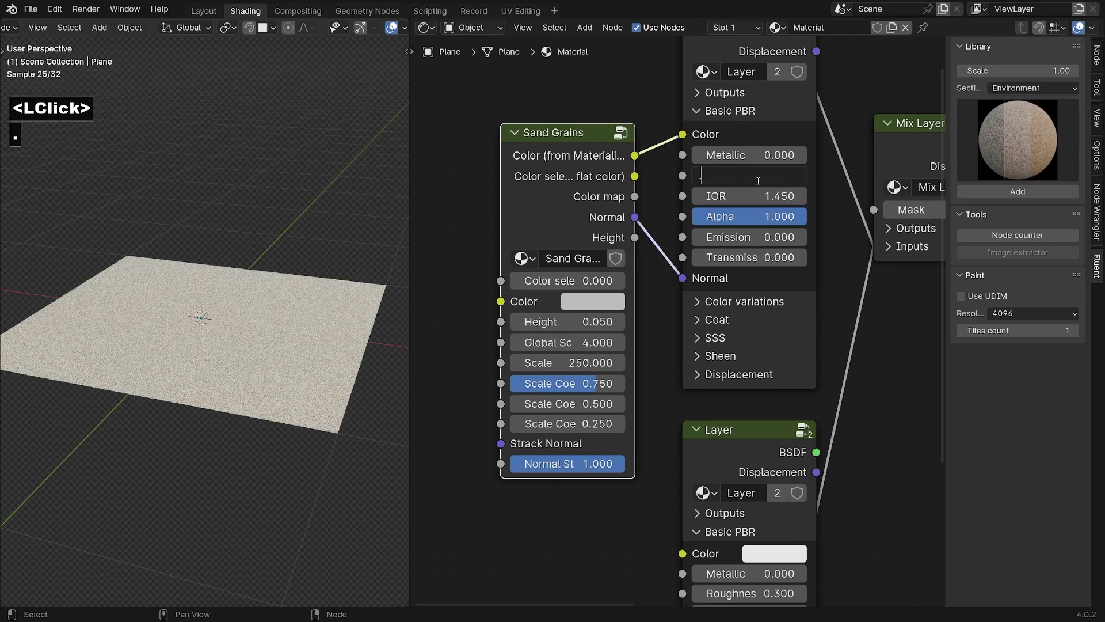
pyautogui.write('.8')
pyautogui.press('Return')
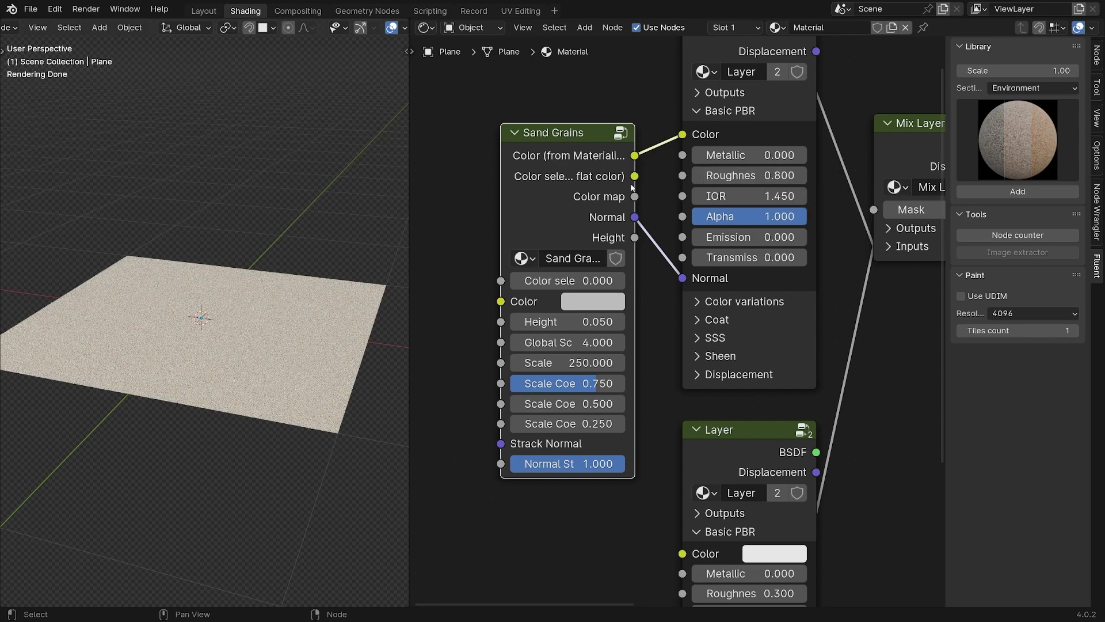
# Widen the Sand Grains node and set its color selection to 9.9
pyautogui.moveTo(501, 228); pyautogui.dragTo(461, 228)
pyautogui.moveTo(522, 281); pyautogui.dragTo(523, 282)
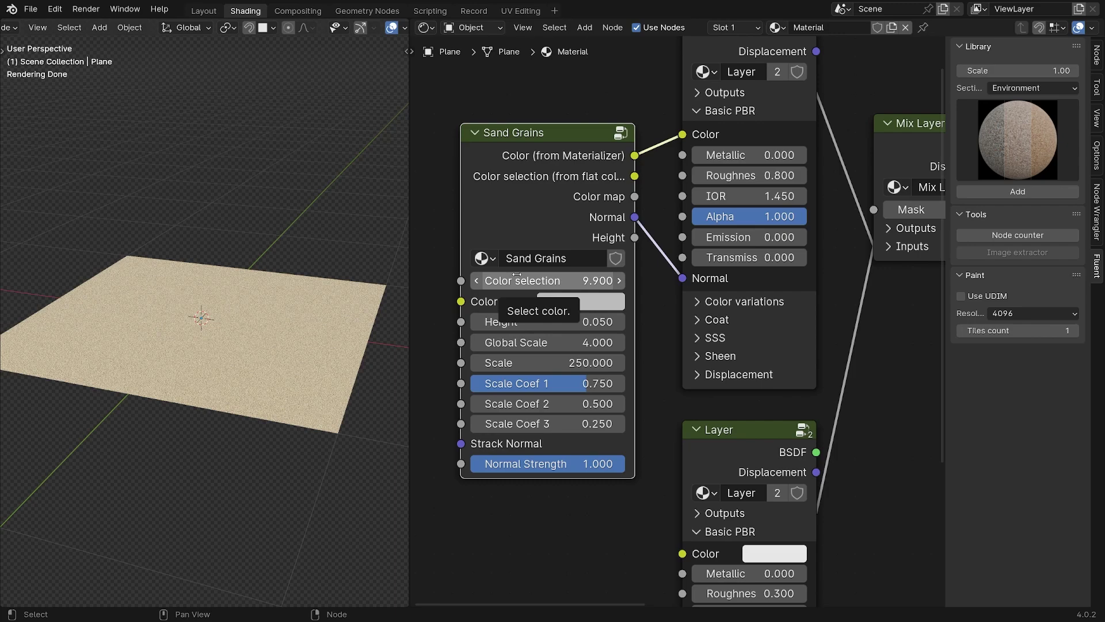
pyautogui.click(657, 311)
pyautogui.scroll(-5, 623, 307)
# Add the Sand Waves node from the Environment library below Sand Grains and move the lower Layer node down
pyautogui.click(1017, 113)
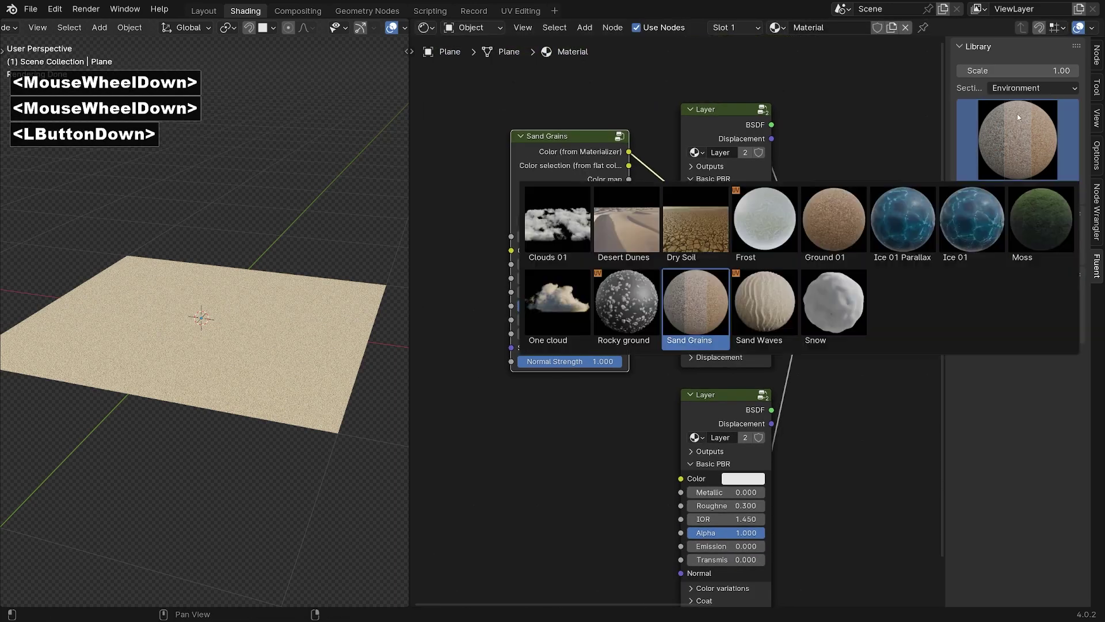
pyautogui.click(769, 298)
pyautogui.click(1018, 192)
pyautogui.moveTo(681, 346); pyautogui.dragTo(682, 254, button='middle')
pyautogui.moveTo(733, 263); pyautogui.dragTo(730, 341)
# Connect the Sand Waves height to the upper Layer's displacement height, with midlevel 0 and scale 0.005
pyautogui.click(784, 158)
pyautogui.click(829, 201)
pyautogui.write('0')
pyautogui.press('Return')
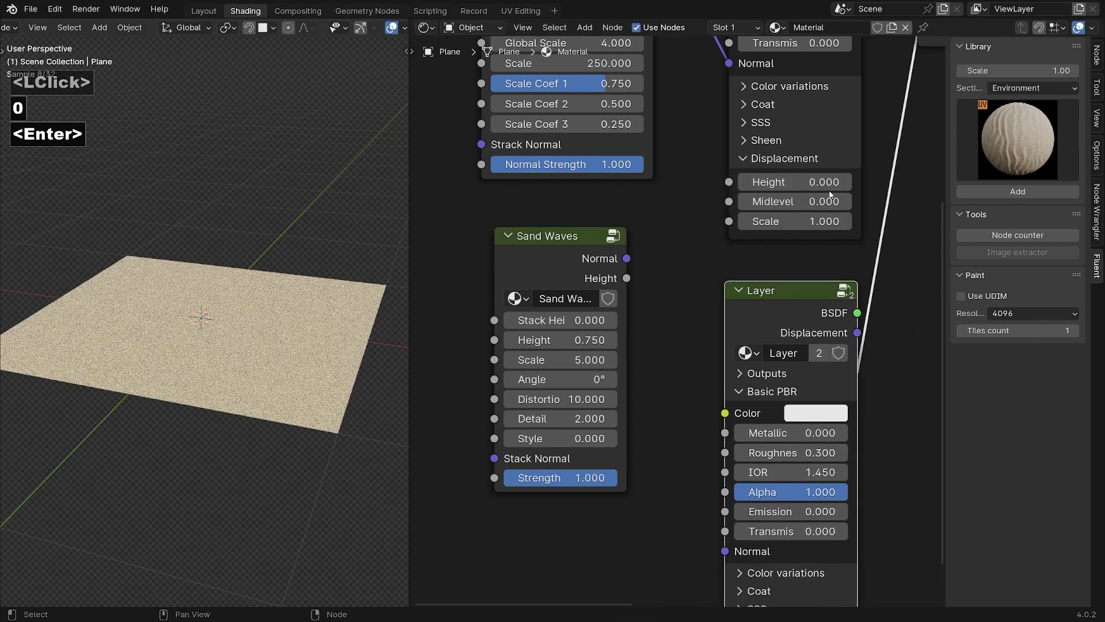
pyautogui.moveTo(627, 278); pyautogui.dragTo(729, 182)
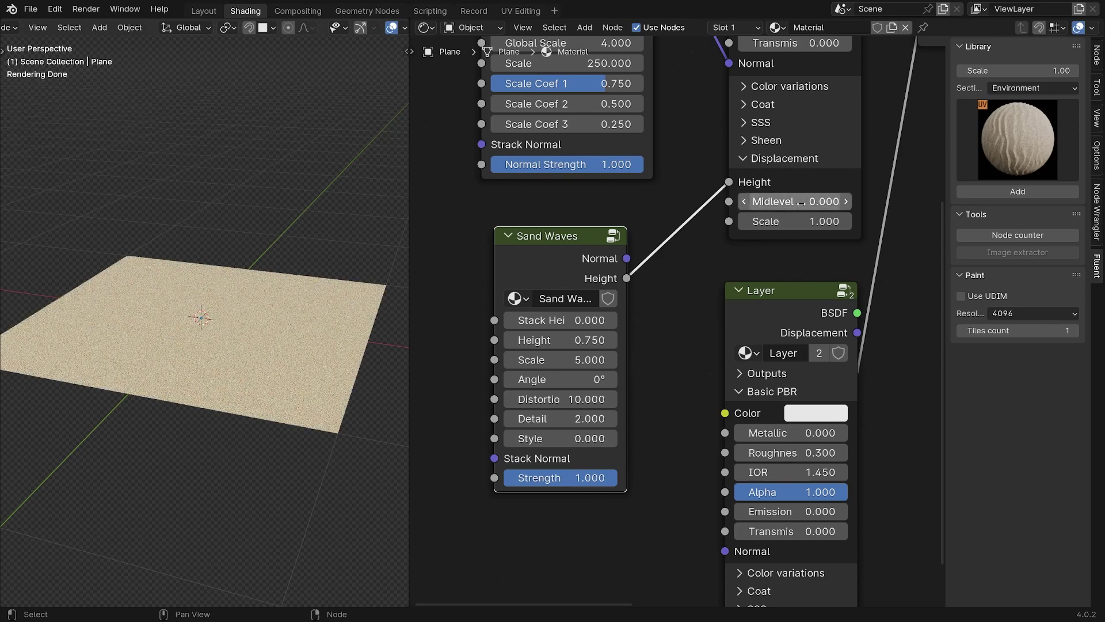
pyautogui.click(791, 224)
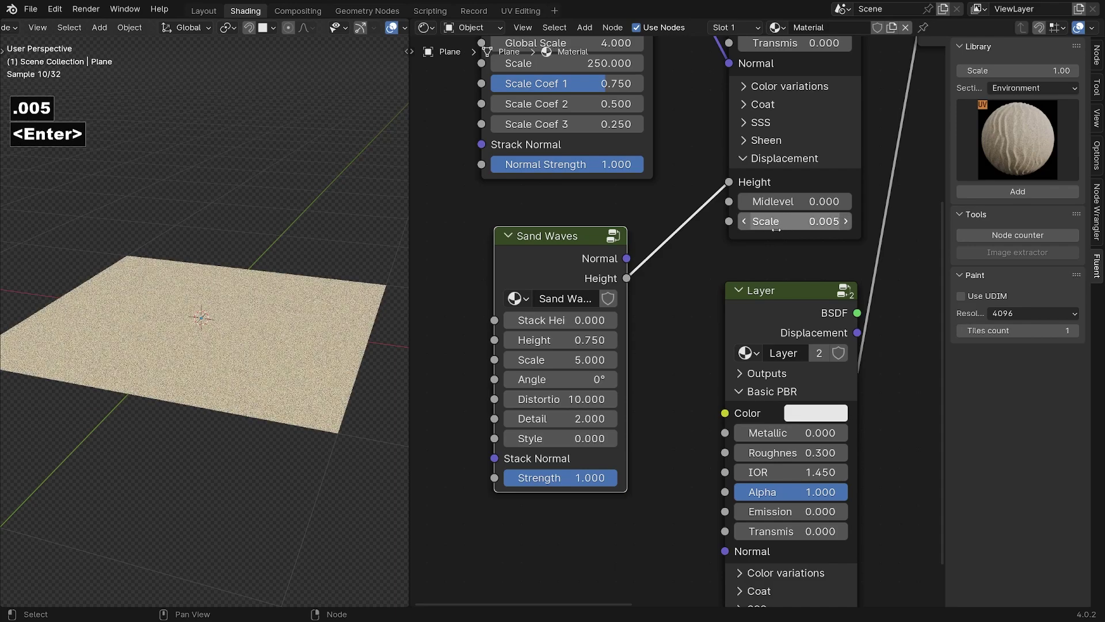
# Connect the Mix Layers displacement output to the Material Output's displacement and view the plane up close
pyautogui.scroll(-2, 768, 234)
pyautogui.scroll(1, 768, 234)
pyautogui.moveTo(655, 179); pyautogui.dragTo(472, 157, button='middle')
pyautogui.moveTo(472, 156); pyautogui.dragTo(797, 190)
pyautogui.keyDown('ctrl'); pyautogui.moveTo(223, 357); pyautogui.dragTo(224, 305, button='middle'); pyautogui.keyUp('ctrl')
# Set the Sand Grains global scale to 16
pyautogui.moveTo(494, 330); pyautogui.dragTo(523, 292, button='middle')
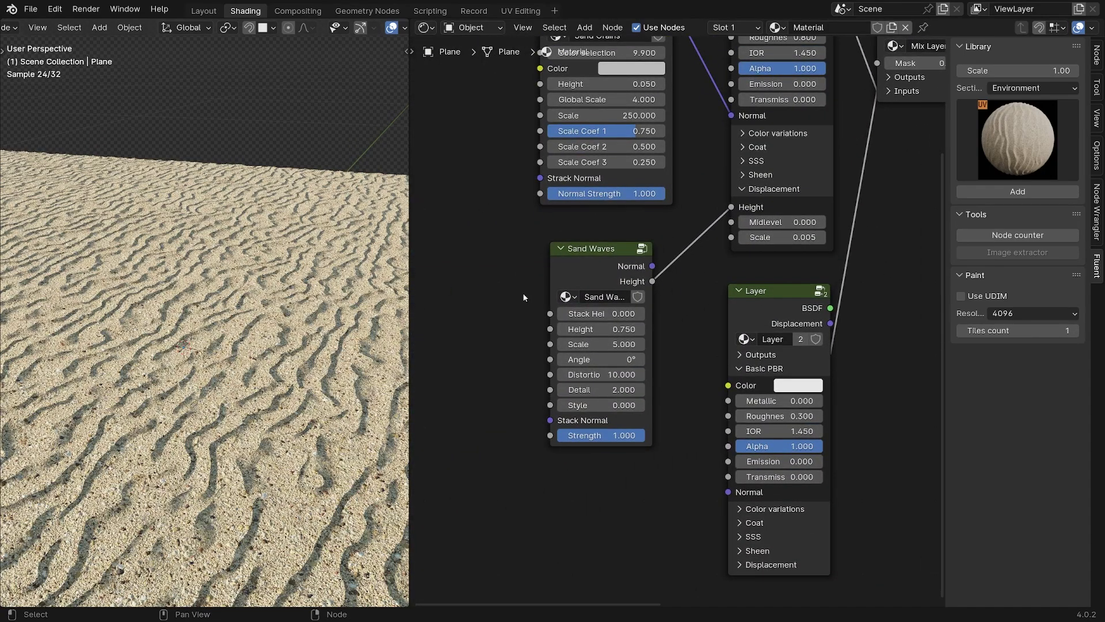
pyautogui.moveTo(562, 385); pyautogui.dragTo(519, 405, button='middle')
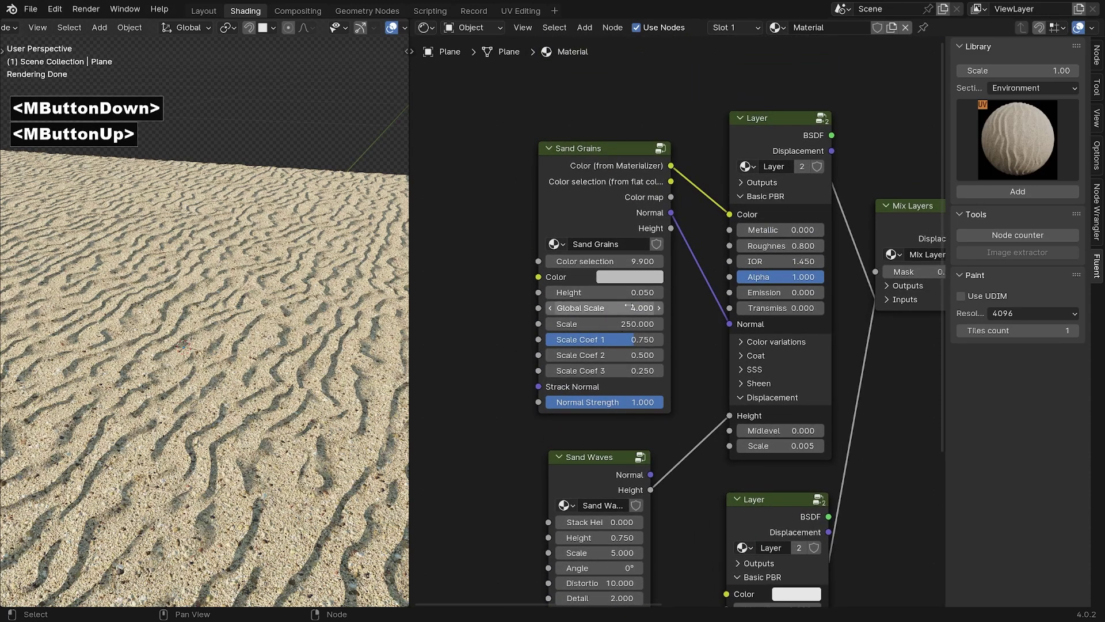
pyautogui.moveTo(630, 307); pyautogui.dragTo(630, 307)
pyautogui.write('16')
pyautogui.press('Return')
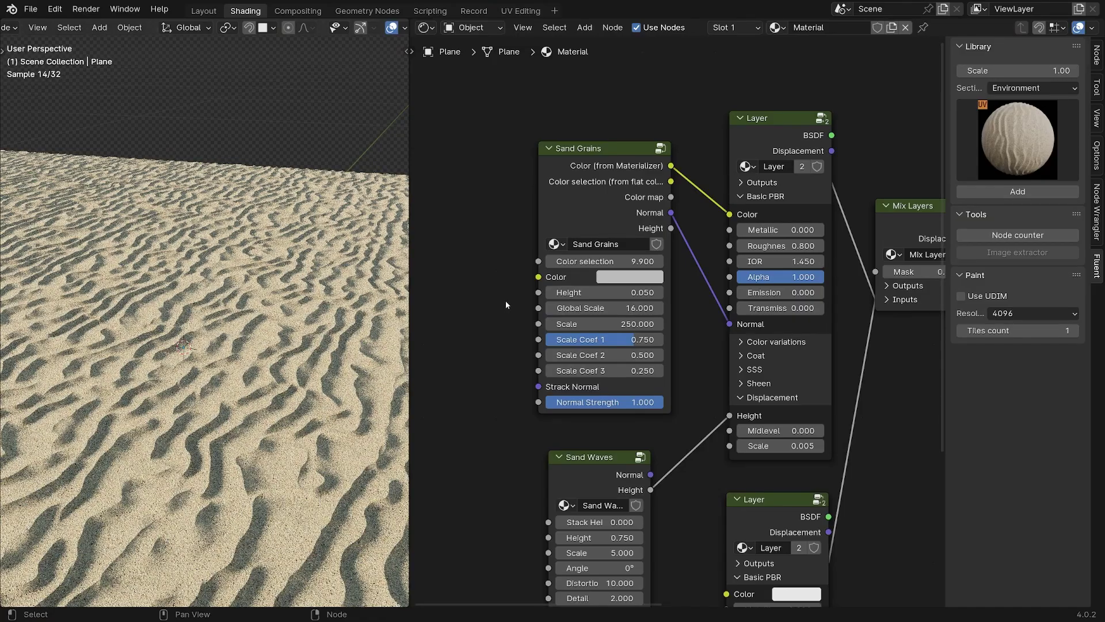
# Expand the lower Layer's displacement settings and set the midlevel to 0
pyautogui.moveTo(704, 419); pyautogui.dragTo(574, 173, button='middle')
pyautogui.press('ctrl')
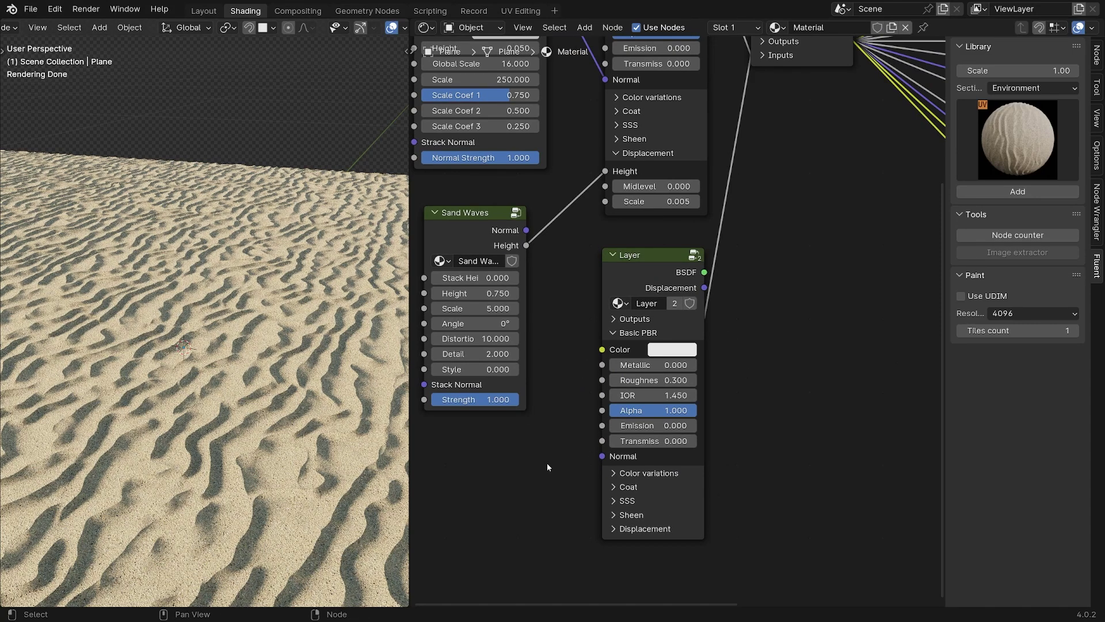
pyautogui.click(645, 529)
pyautogui.moveTo(650, 529); pyautogui.dragTo(678, 393, button='middle')
pyautogui.press('ctrl')
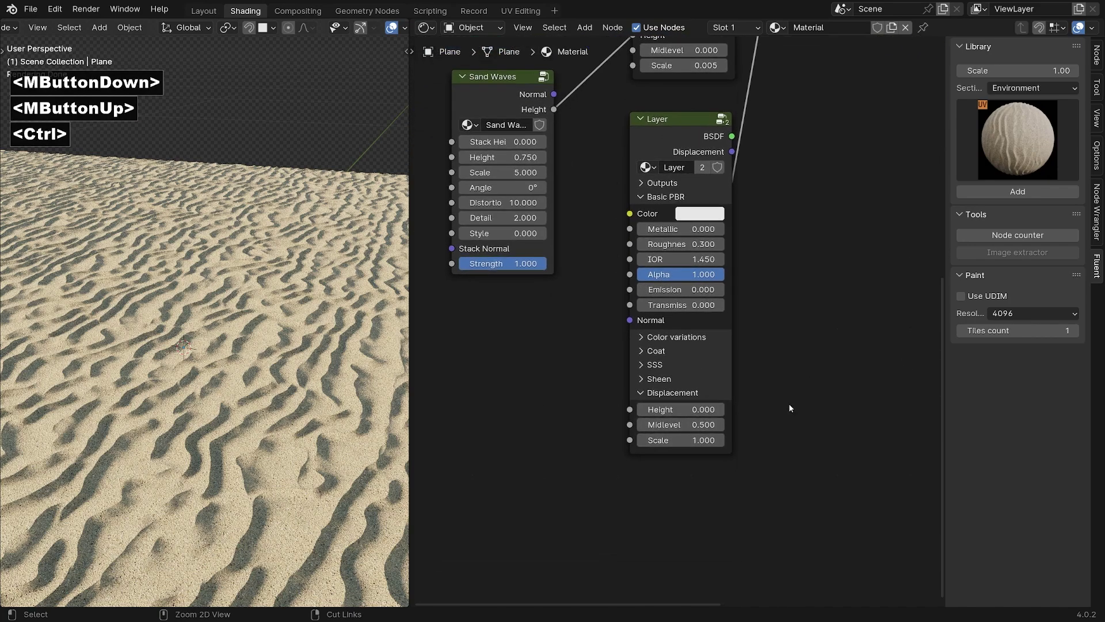
pyautogui.keyDown('ctrl'); pyautogui.moveTo(796, 401); pyautogui.dragTo(705, 444, button='middle'); pyautogui.keyUp('ctrl')
pyautogui.click(701, 451)
pyautogui.write('0')
pyautogui.press('Return')
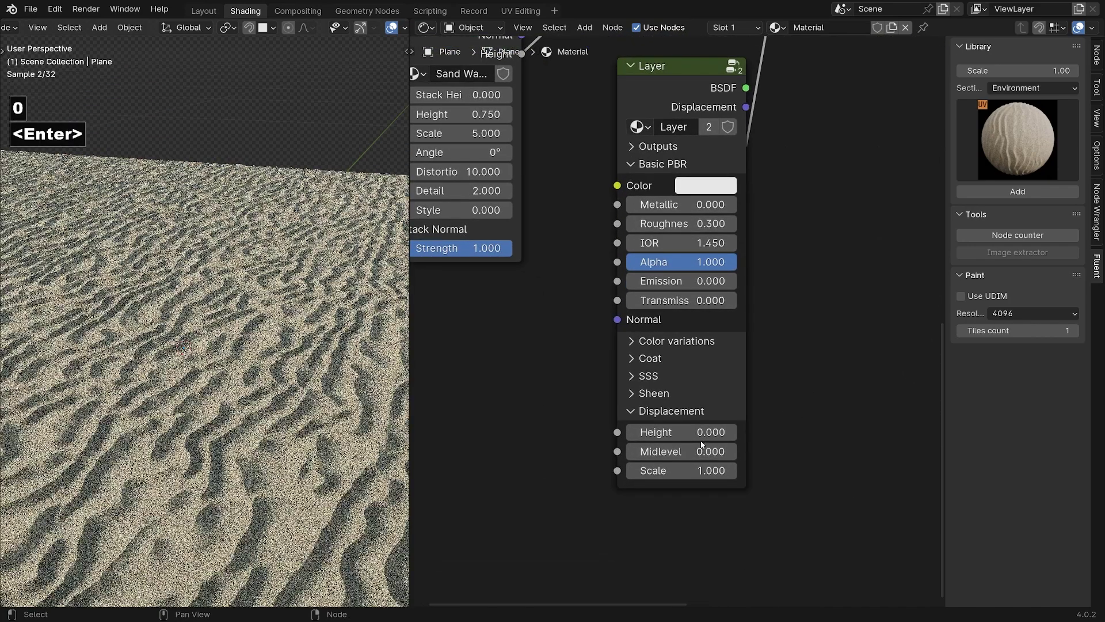
# Add the Puddles node from the Fluent library's City section and place it below Sand Waves
pyautogui.click(1030, 87)
pyautogui.click(1007, 168)
pyautogui.click(1017, 148)
pyautogui.click(834, 219)
pyautogui.scroll(-3, 792, 256)
pyautogui.click(1017, 191)
pyautogui.click(552, 317)
# Connect the Puddles mask to the Mix Layers mask input and set the Puddles scale to 2
pyautogui.moveTo(551, 317); pyautogui.dragTo(528, 426, button='middle')
pyautogui.scroll(1, 528, 427)
pyautogui.moveTo(568, 441); pyautogui.dragTo(732, 134)
pyautogui.moveTo(598, 368); pyautogui.dragTo(644, 278, button='middle')
pyautogui.keyDown('ctrl'); pyautogui.moveTo(642, 351); pyautogui.dragTo(642, 334, button='middle'); pyautogui.keyUp('ctrl')
pyautogui.click(513, 454)
pyautogui.write('2')
pyautogui.press('Return')
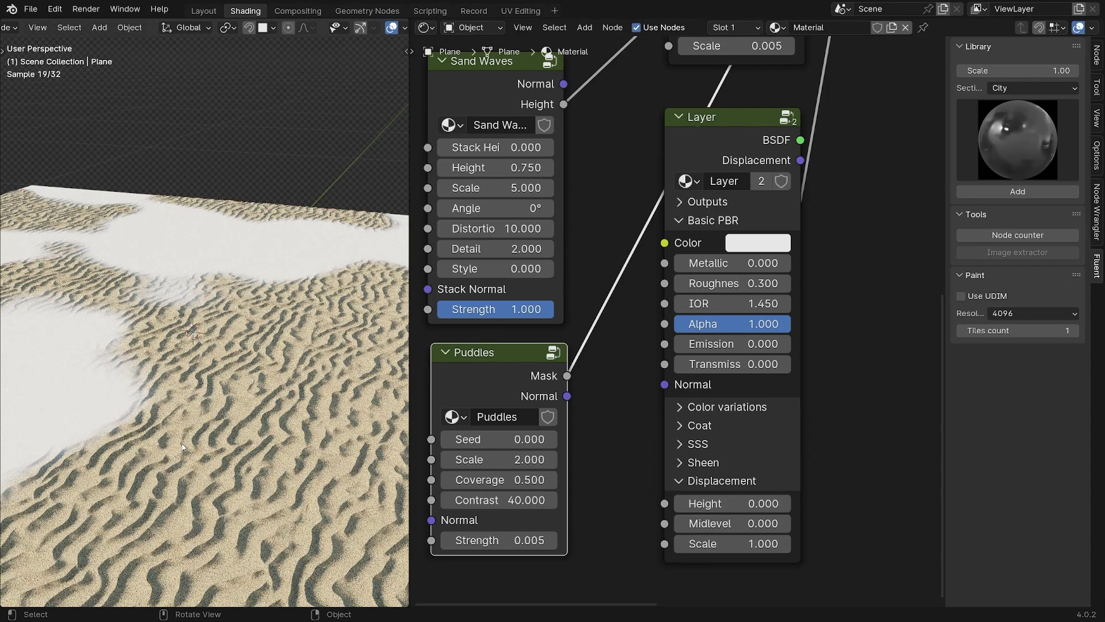
# Connect the Sand Grains color output to the lower Layer's Color input
pyautogui.moveTo(615, 195); pyautogui.dragTo(605, 323, button='middle')
pyautogui.moveTo(616, 65); pyautogui.dragTo(658, 388)
pyautogui.keyDown('shift'); pyautogui.moveTo(259, 418); pyautogui.dragTo(258, 418, button='middle'); pyautogui.keyUp('shift')
# Set the lower Layer's roughness to 0.005
pyautogui.moveTo(768, 465); pyautogui.dragTo(765, 391, button='middle')
pyautogui.keyDown('ctrl'); pyautogui.moveTo(765, 391); pyautogui.dragTo(765, 369, button='middle'); pyautogui.keyUp('ctrl')
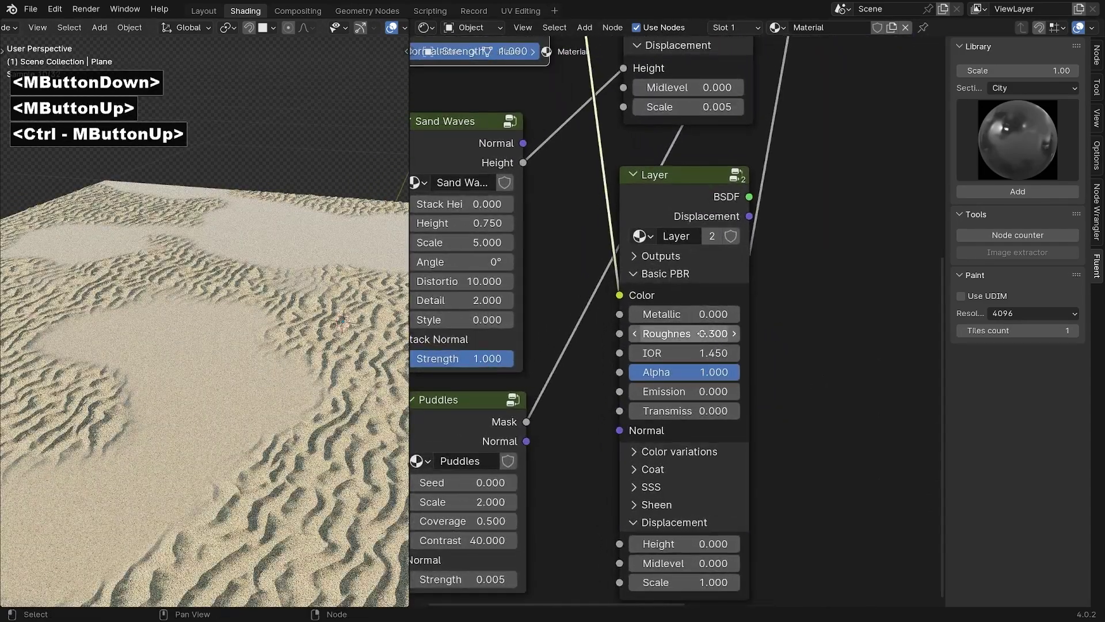
pyautogui.click(703, 333)
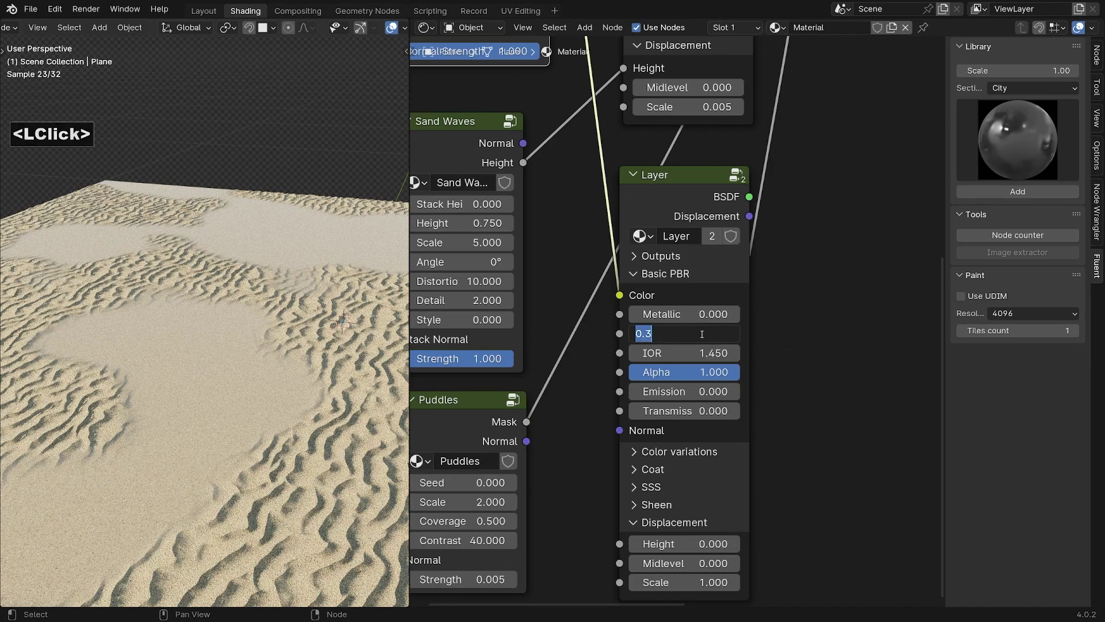
pyautogui.write('0.005')
pyautogui.press('Return')
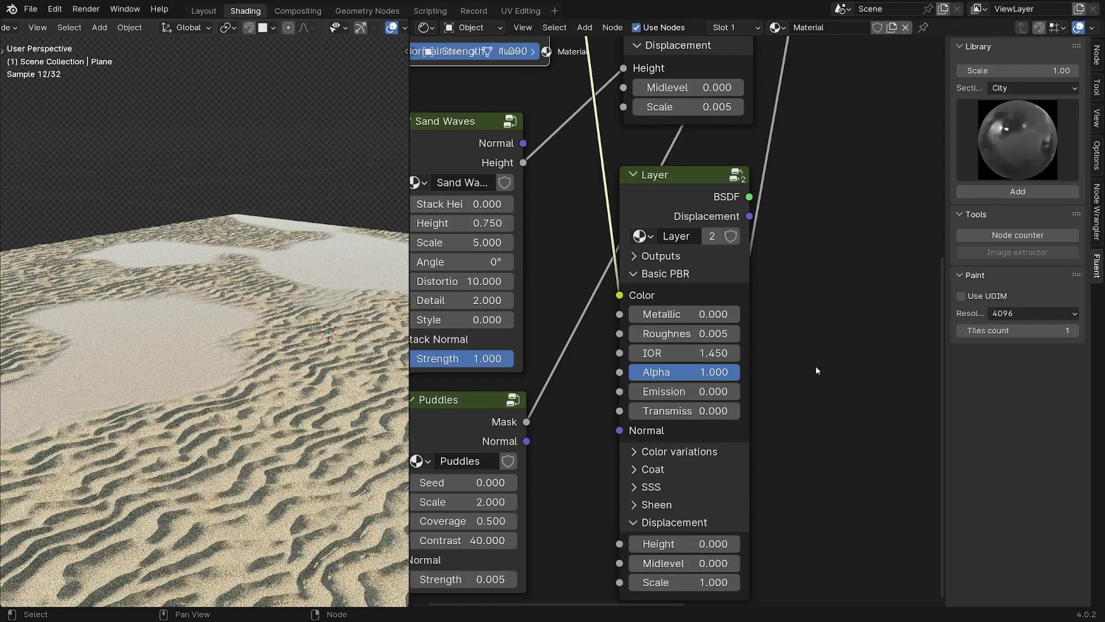
# Expand the lower Layer's color variations, set Value to 0.33, and inspect the puddles on the sand
pyautogui.moveTo(815, 366); pyautogui.dragTo(843, 217, button='middle')
pyautogui.click(660, 306)
pyautogui.moveTo(710, 348); pyautogui.dragTo(710, 348)
pyautogui.click(710, 348)
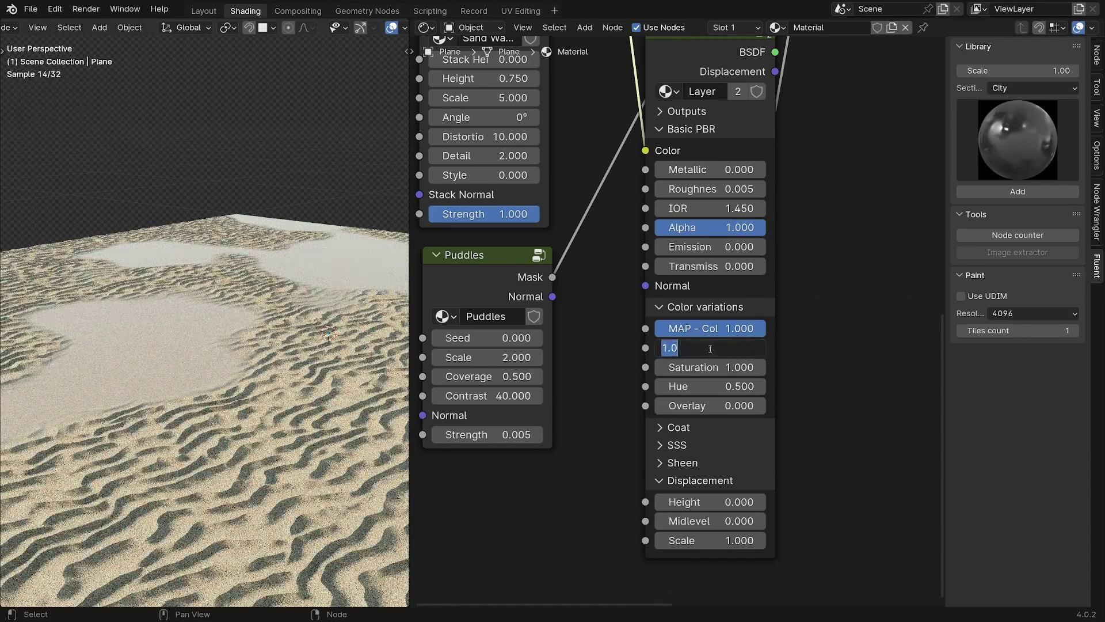
pyautogui.moveTo(709, 349); pyautogui.dragTo(714, 350)
pyautogui.click(718, 352)
pyautogui.write('0.33')
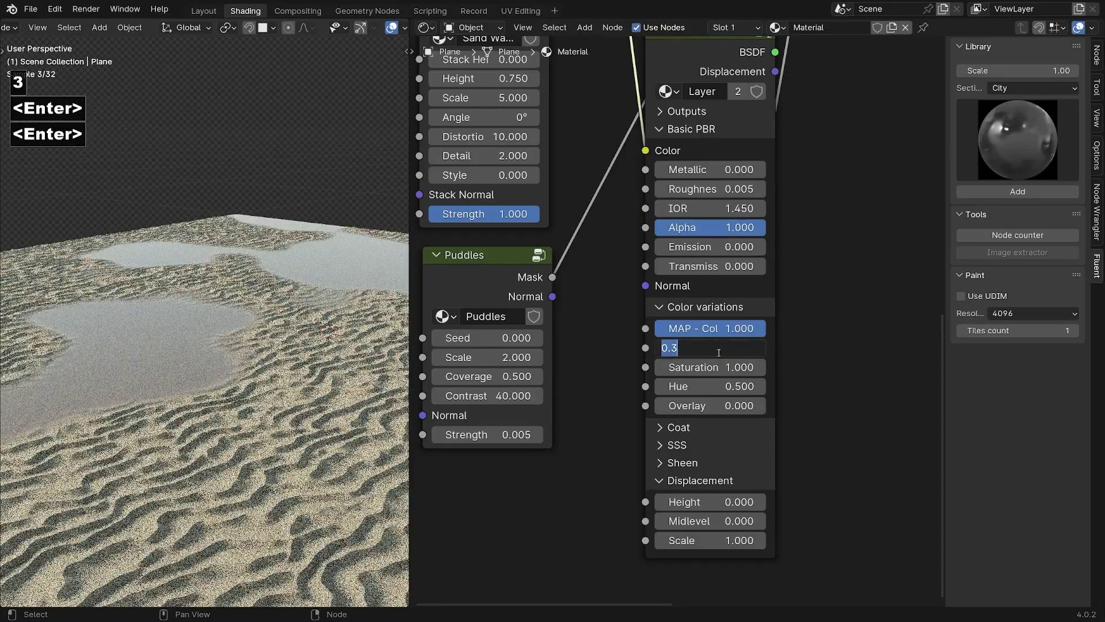
pyautogui.press('Return')
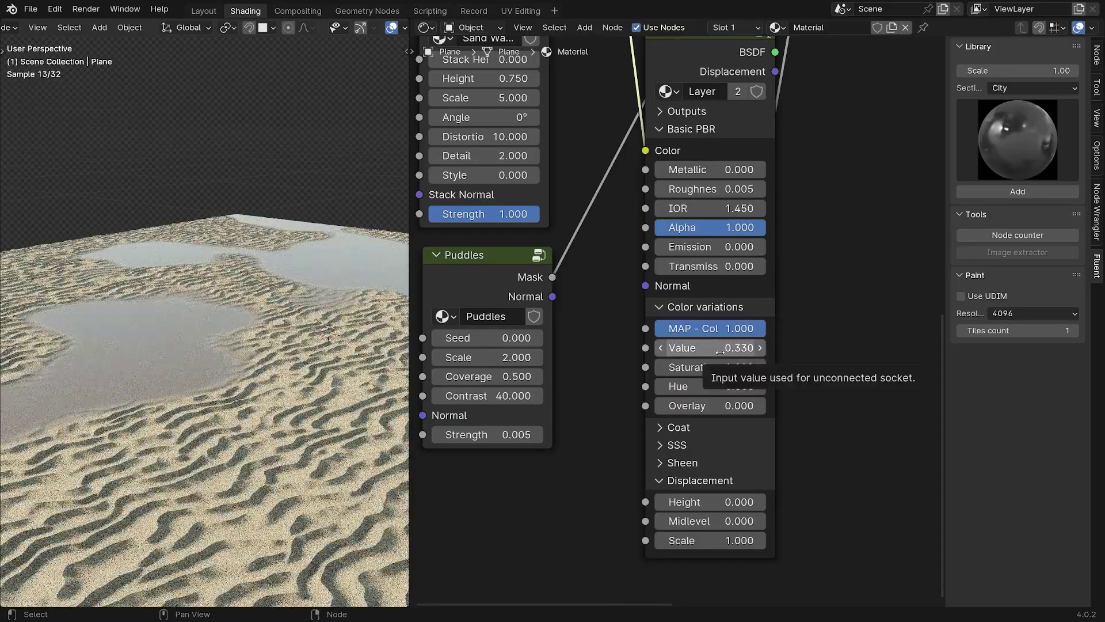
pyautogui.moveTo(288, 360); pyautogui.dragTo(166, 529, button='middle')
pyautogui.click(166, 528)
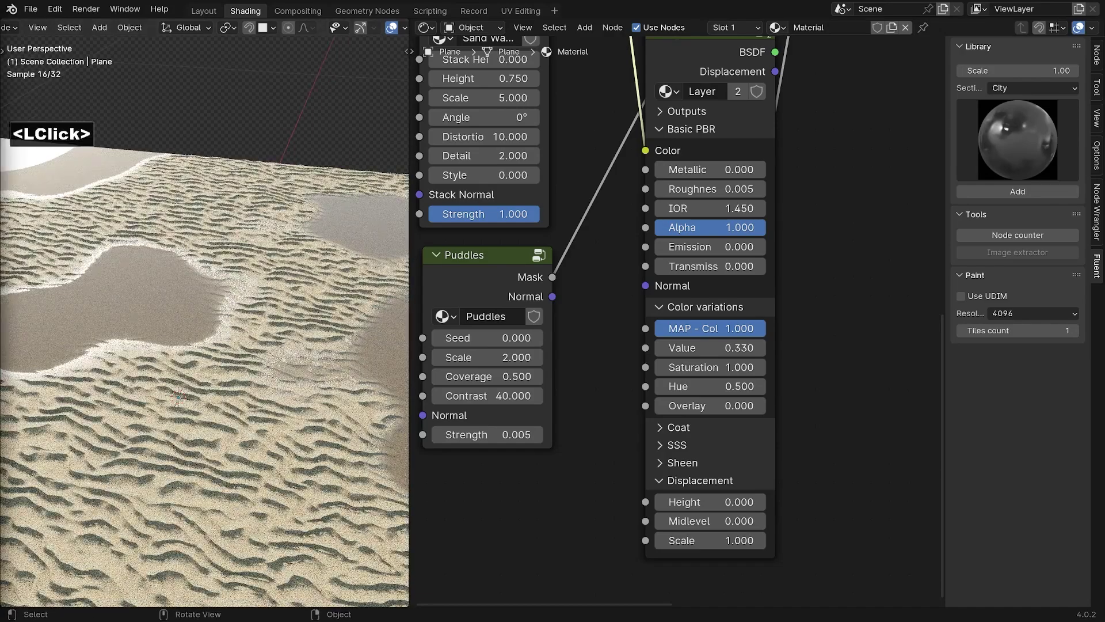